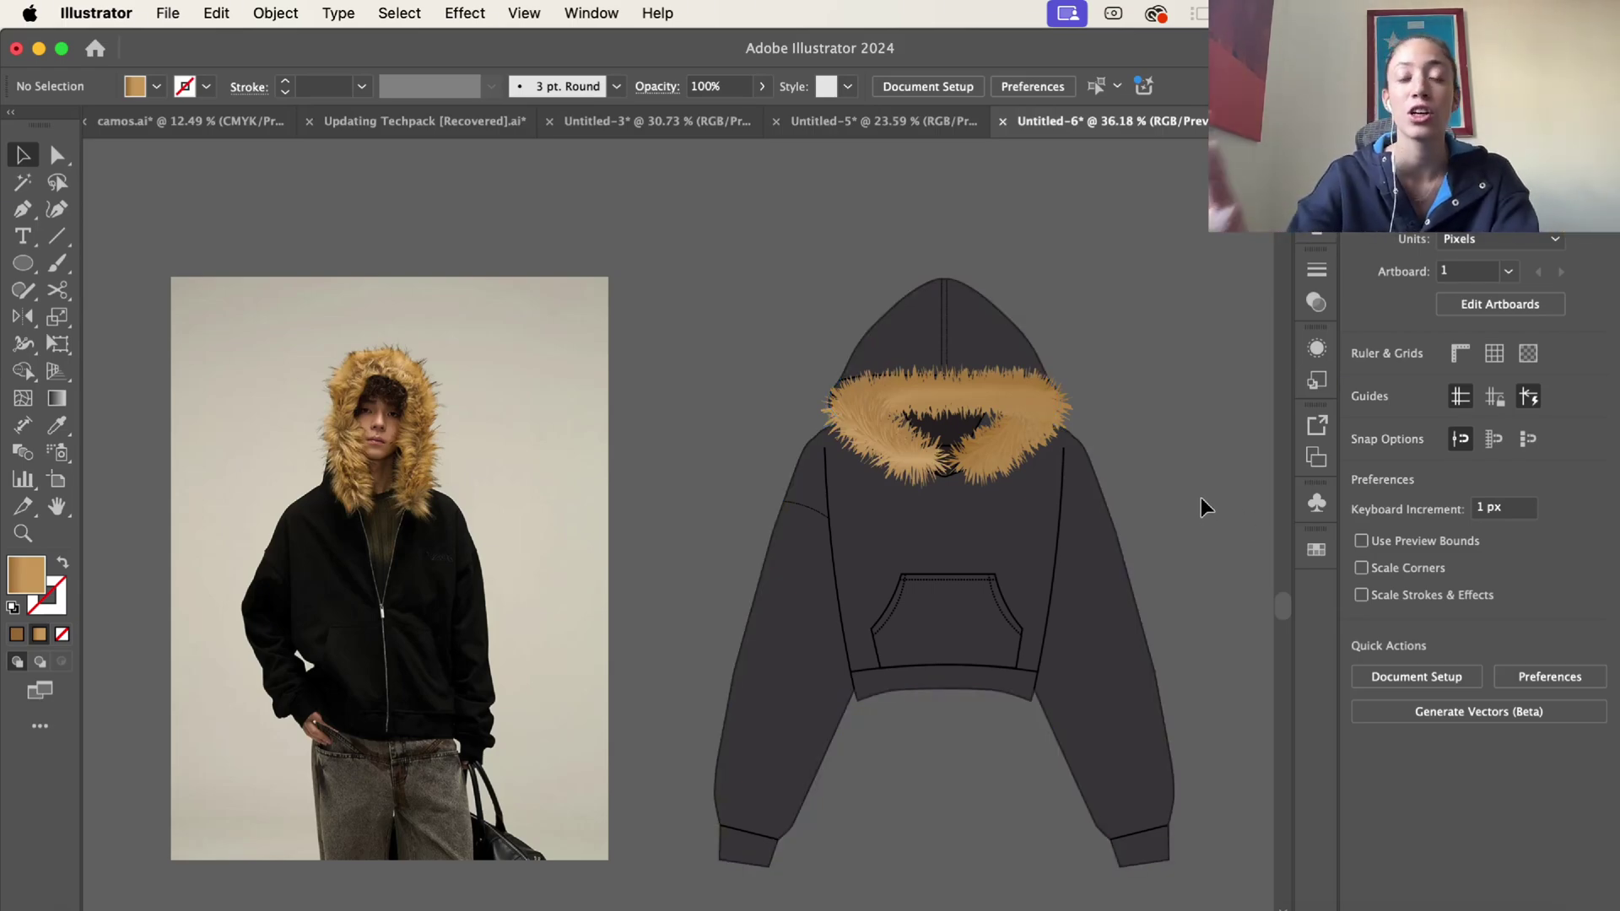
# Step: Move the hoodie artwork up and right, then select its fur collar
pyautogui.moveTo(995, 583); pyautogui.dragTo(1010, 493)
pyautogui.click(1193, 368)
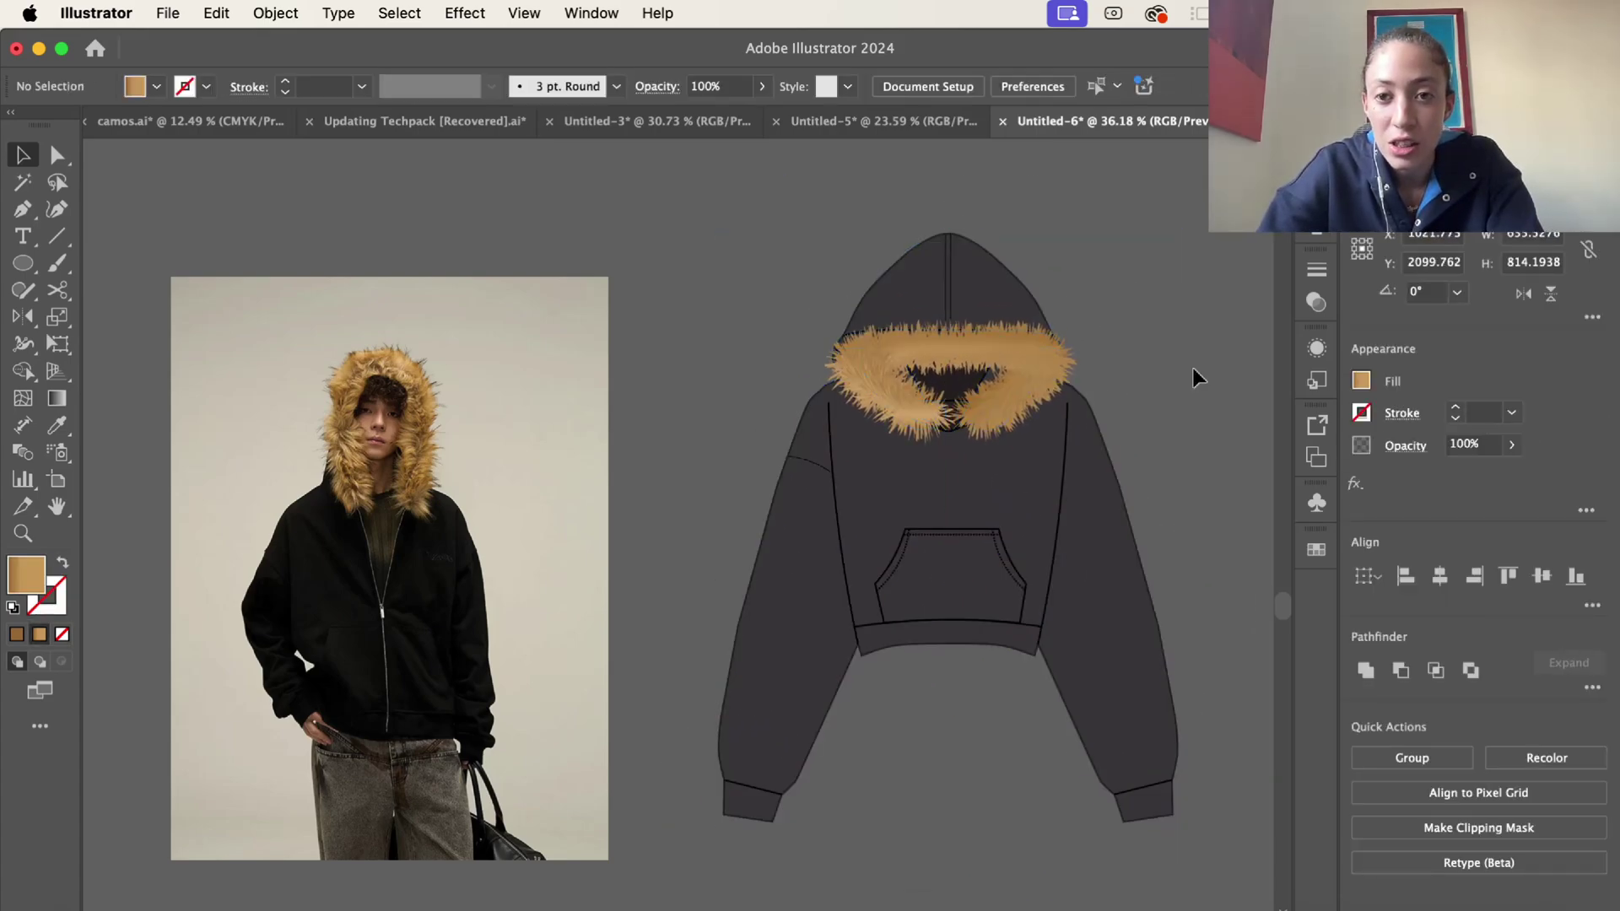
pyautogui.keyDown('alt'); pyautogui.scroll(5, 1077, 340); pyautogui.keyUp('alt')
pyautogui.keyDown('alt'); pyautogui.scroll(3, 1077, 341); pyautogui.keyUp('alt')
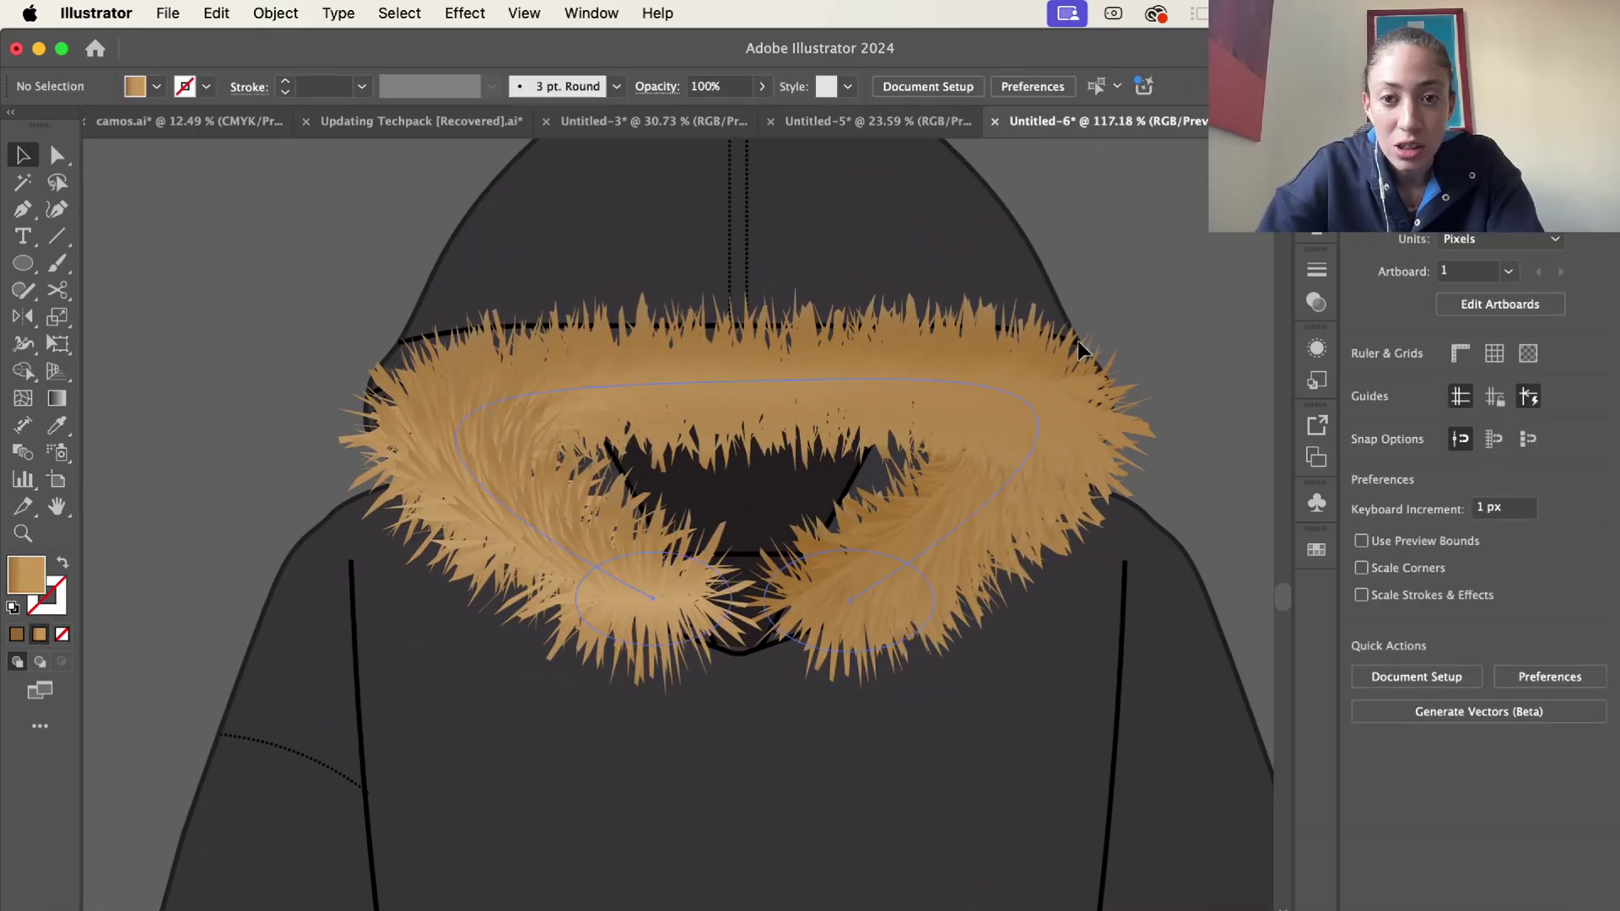
pyautogui.click(1027, 376)
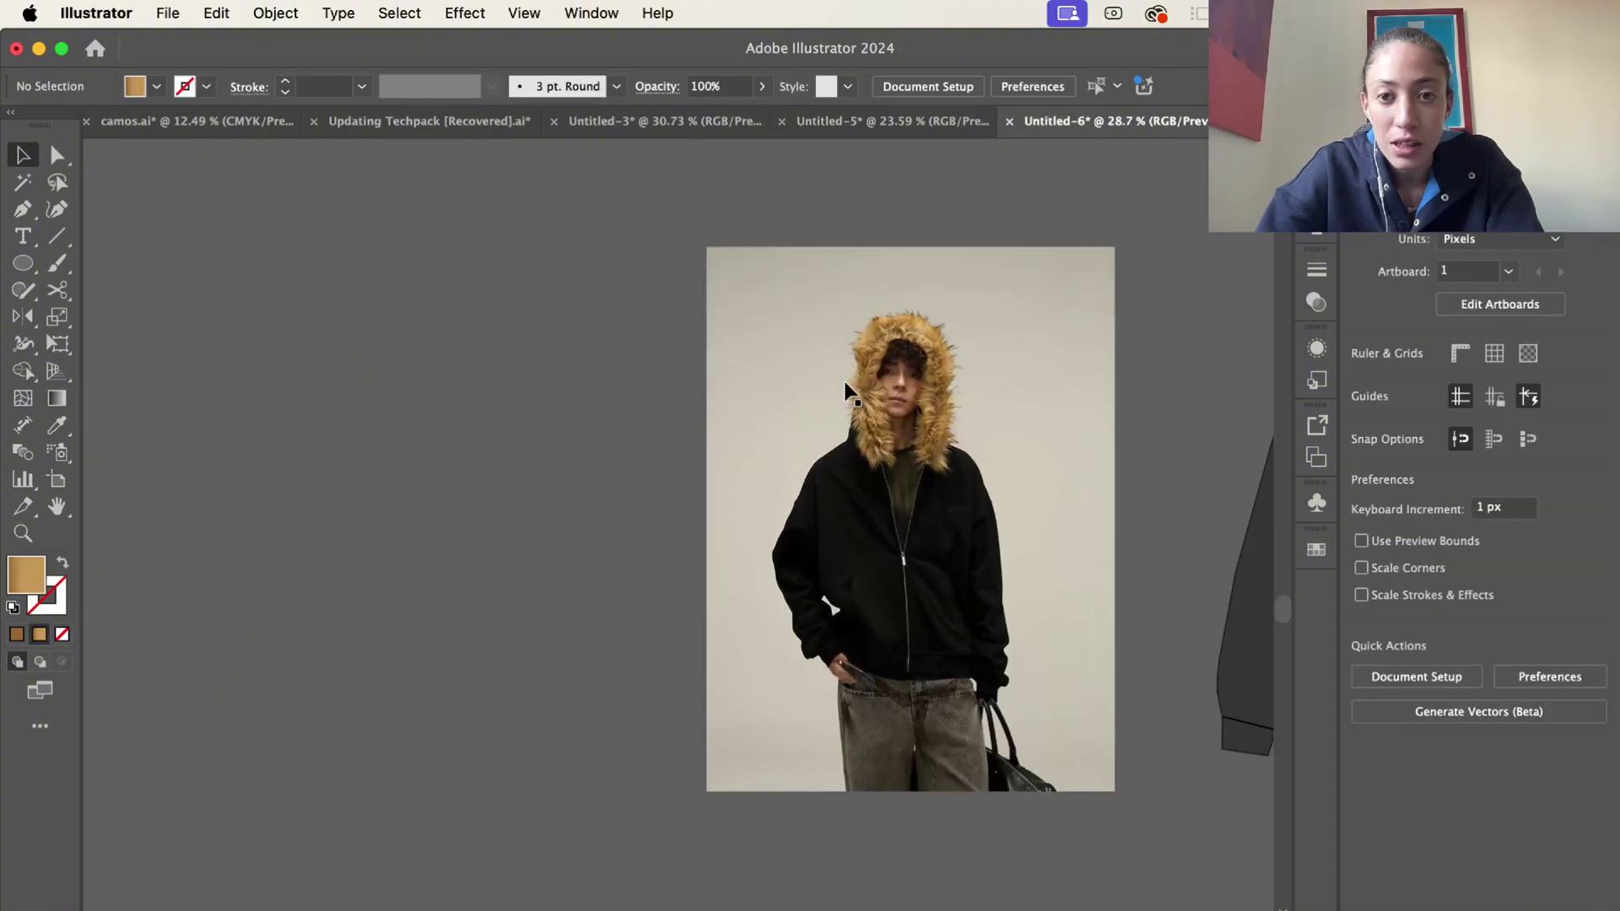
pyautogui.keyDown('alt'); pyautogui.scroll(4, 848, 392); pyautogui.keyUp('alt')
pyautogui.hscroll(2, 846, 390)
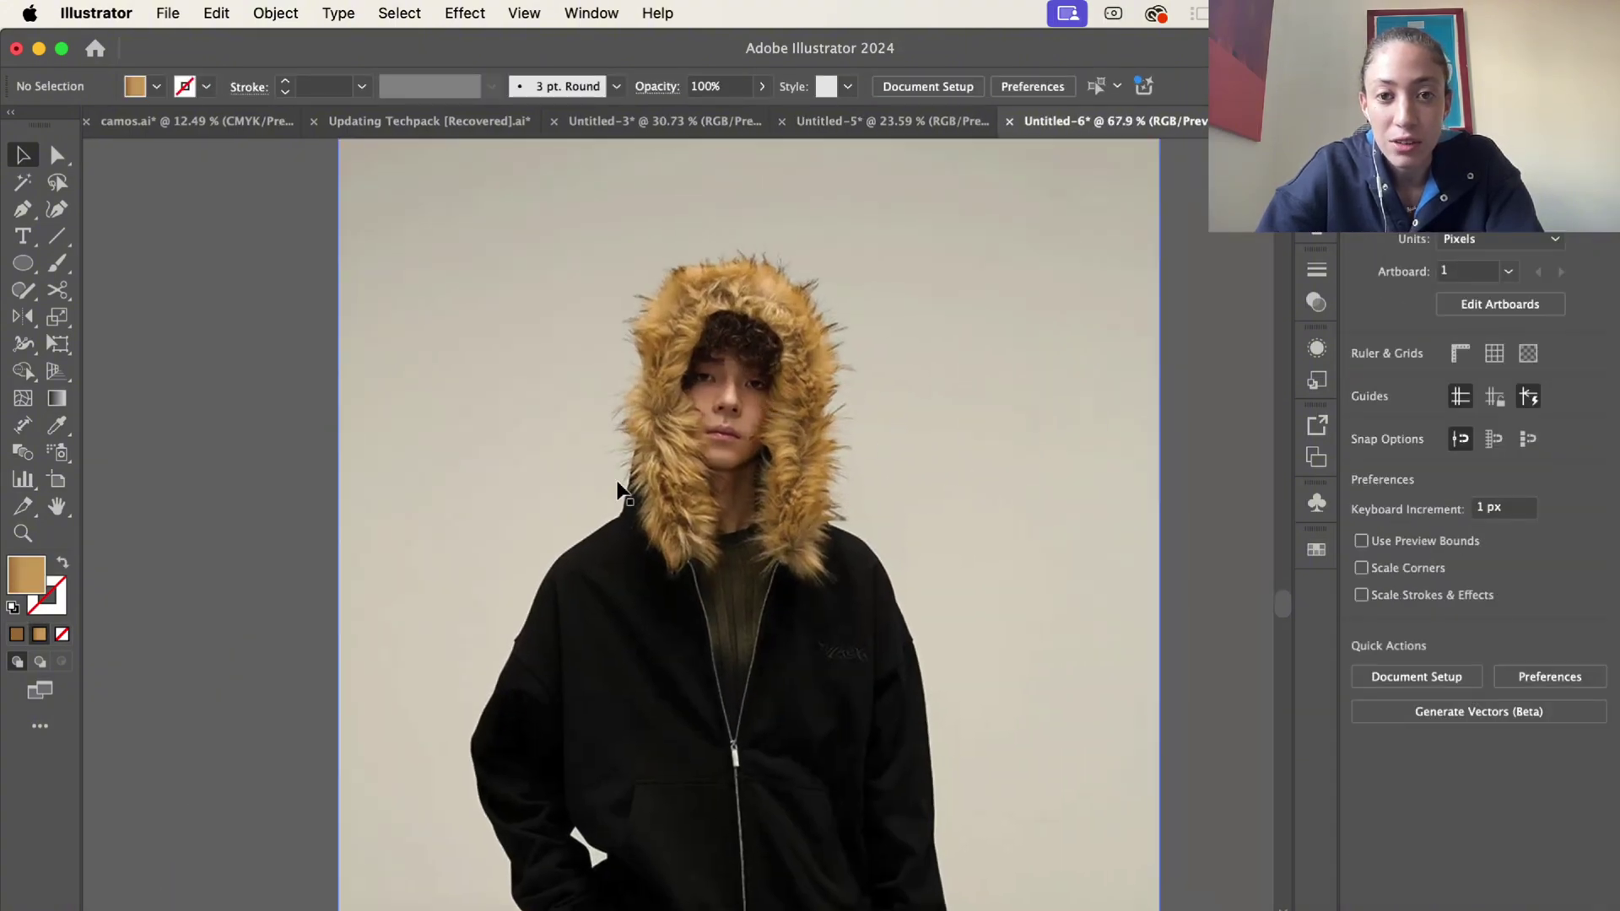
pyautogui.keyDown('alt'); pyautogui.scroll(-3, 844, 404); pyautogui.keyUp('alt')
# Step: Draw a tan gradient circle about 204 px across right of the reference photo
pyautogui.click(22, 264)
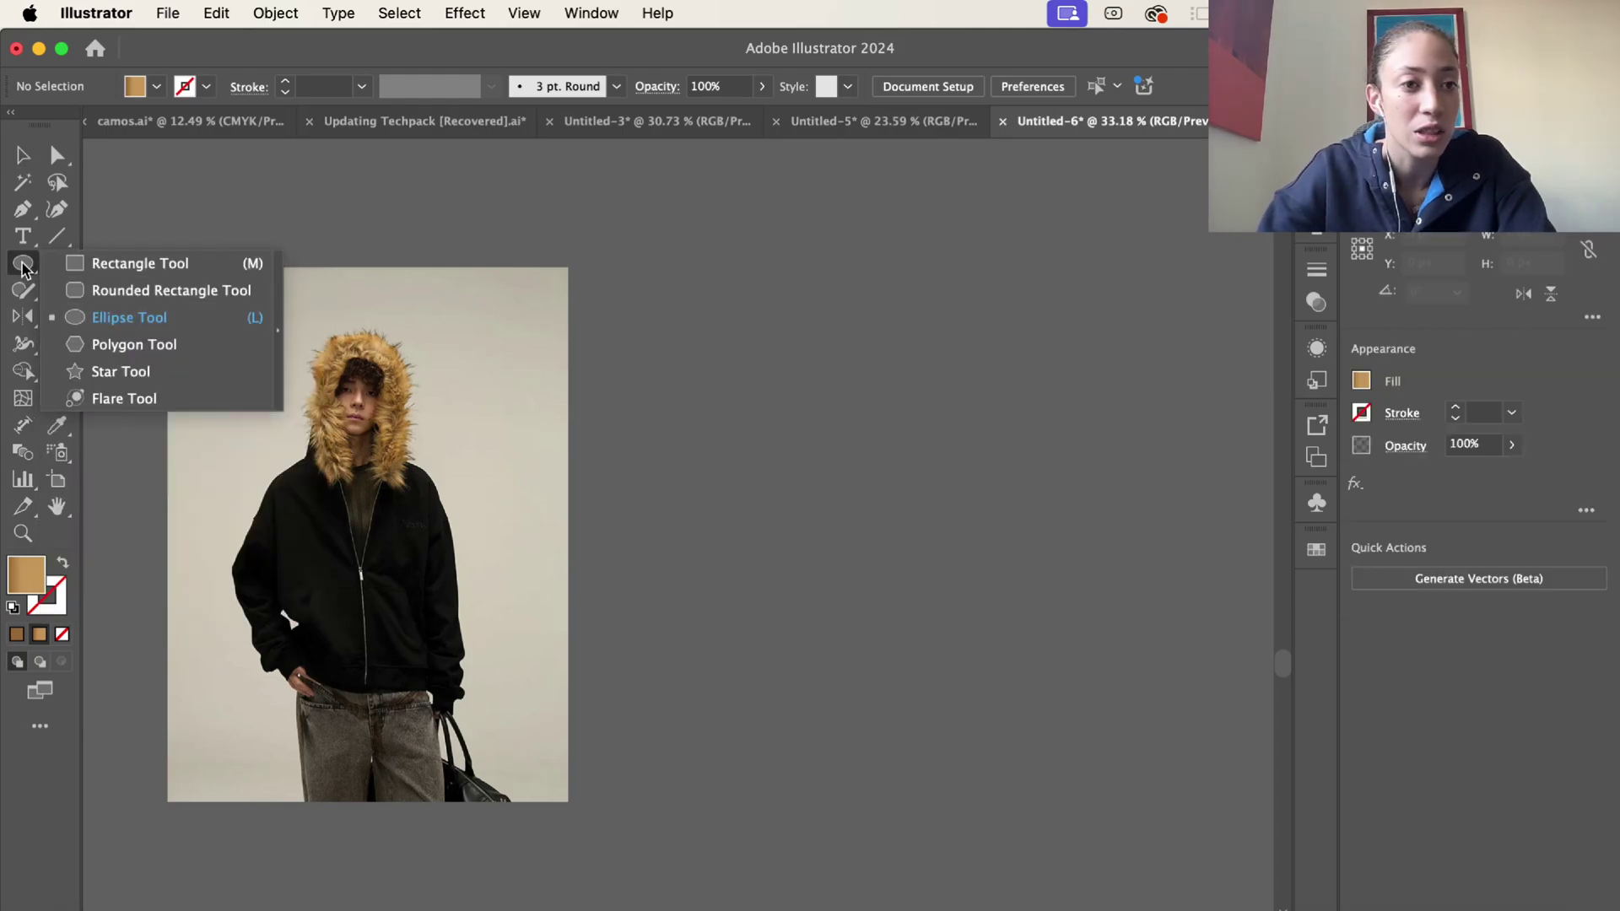
pyautogui.click(124, 325)
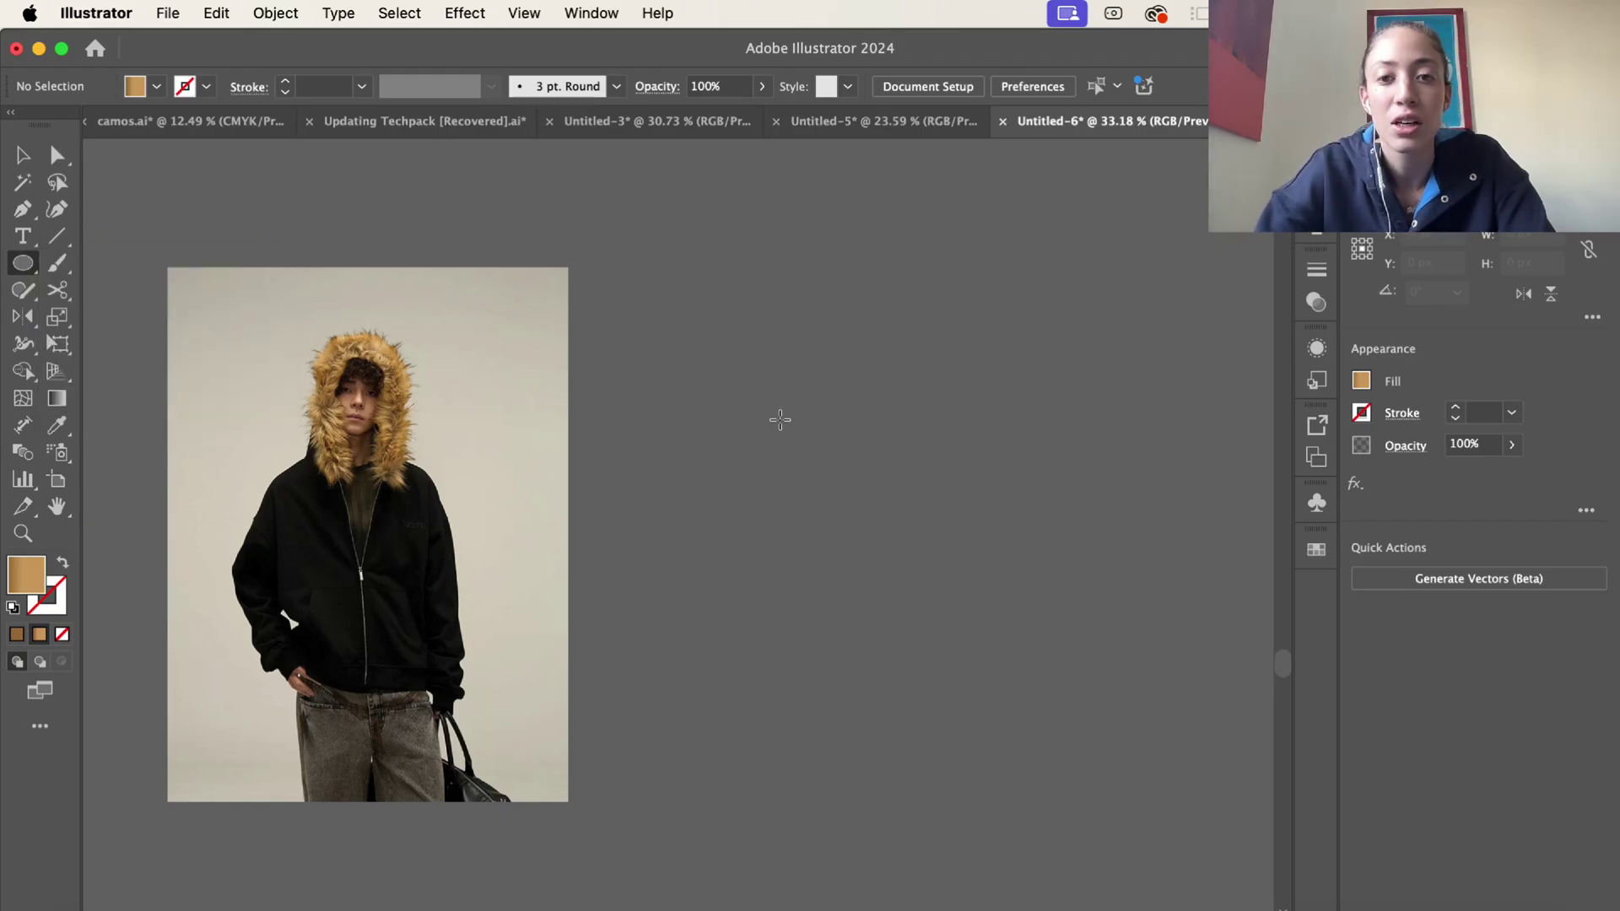
pyautogui.moveTo(745, 415); pyautogui.dragTo(877, 501)
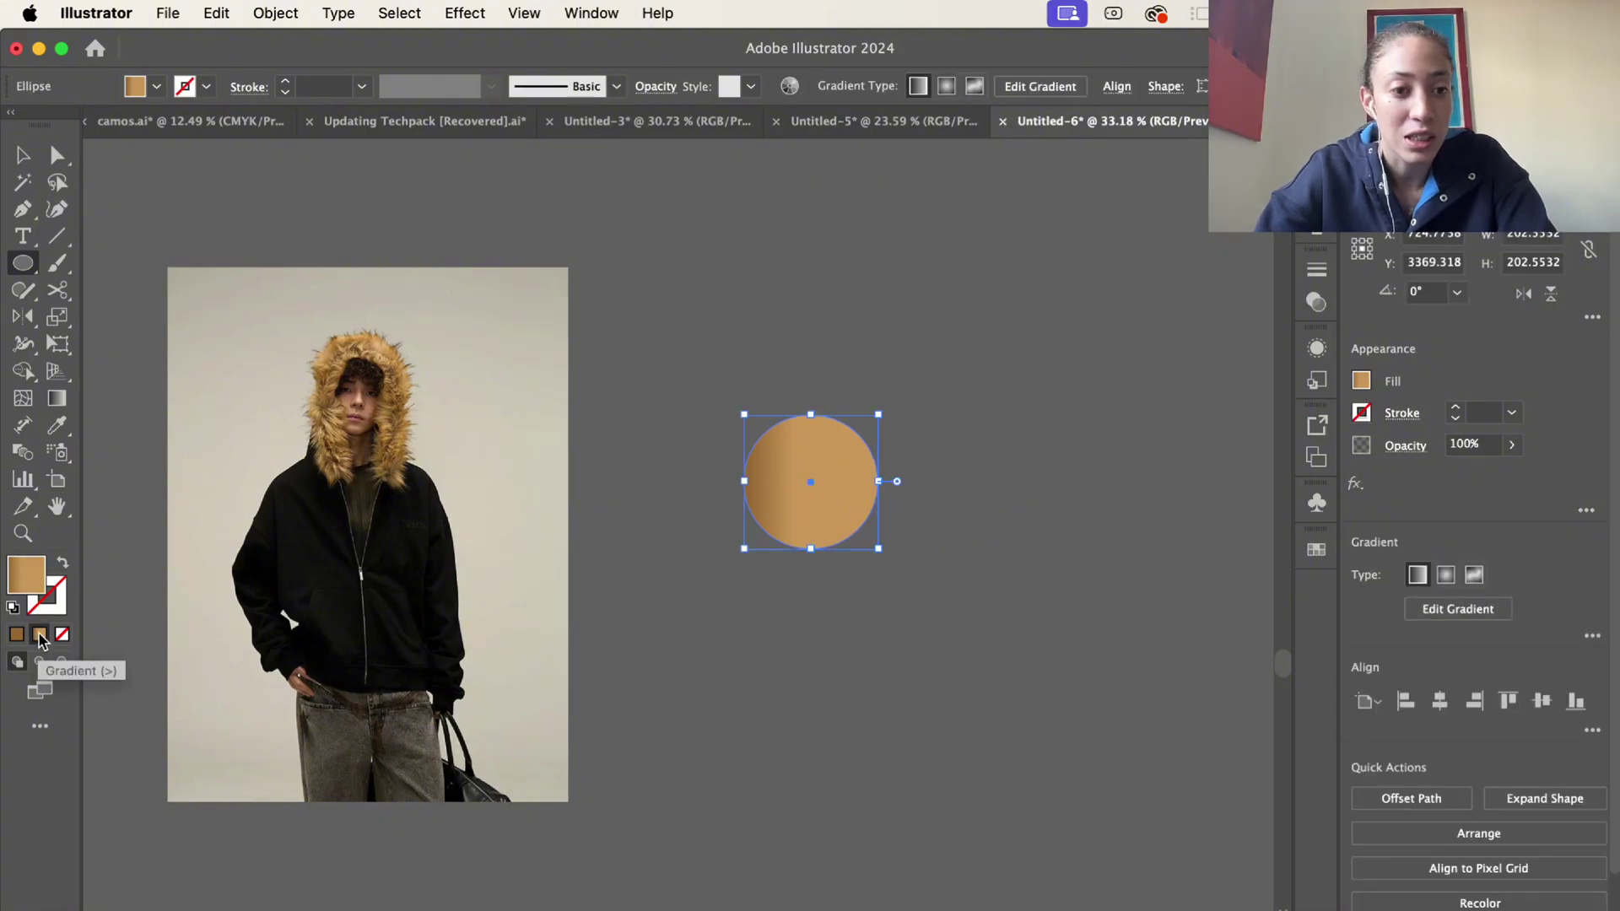
# Step: Preview the circle's on-shape gradient options, then return to the Selection tool
pyautogui.click(1466, 614)
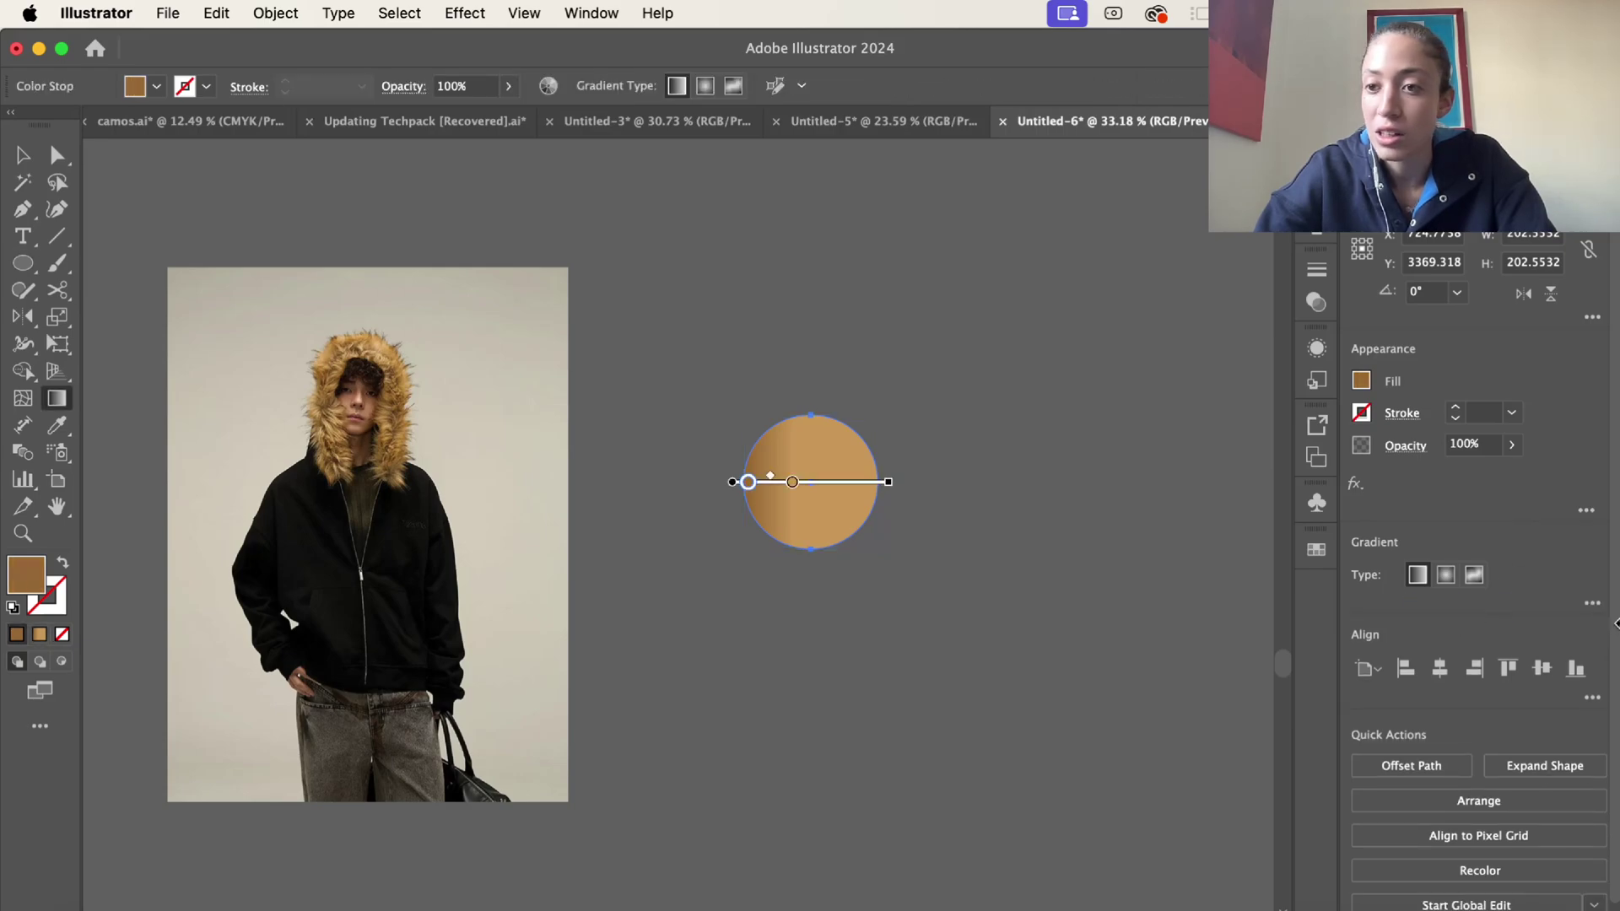
pyautogui.click(1592, 603)
pyautogui.press('v')
# Step: Open the Gradient panel below the circle and arm its eyedropper for sampling
pyautogui.click(591, 13)
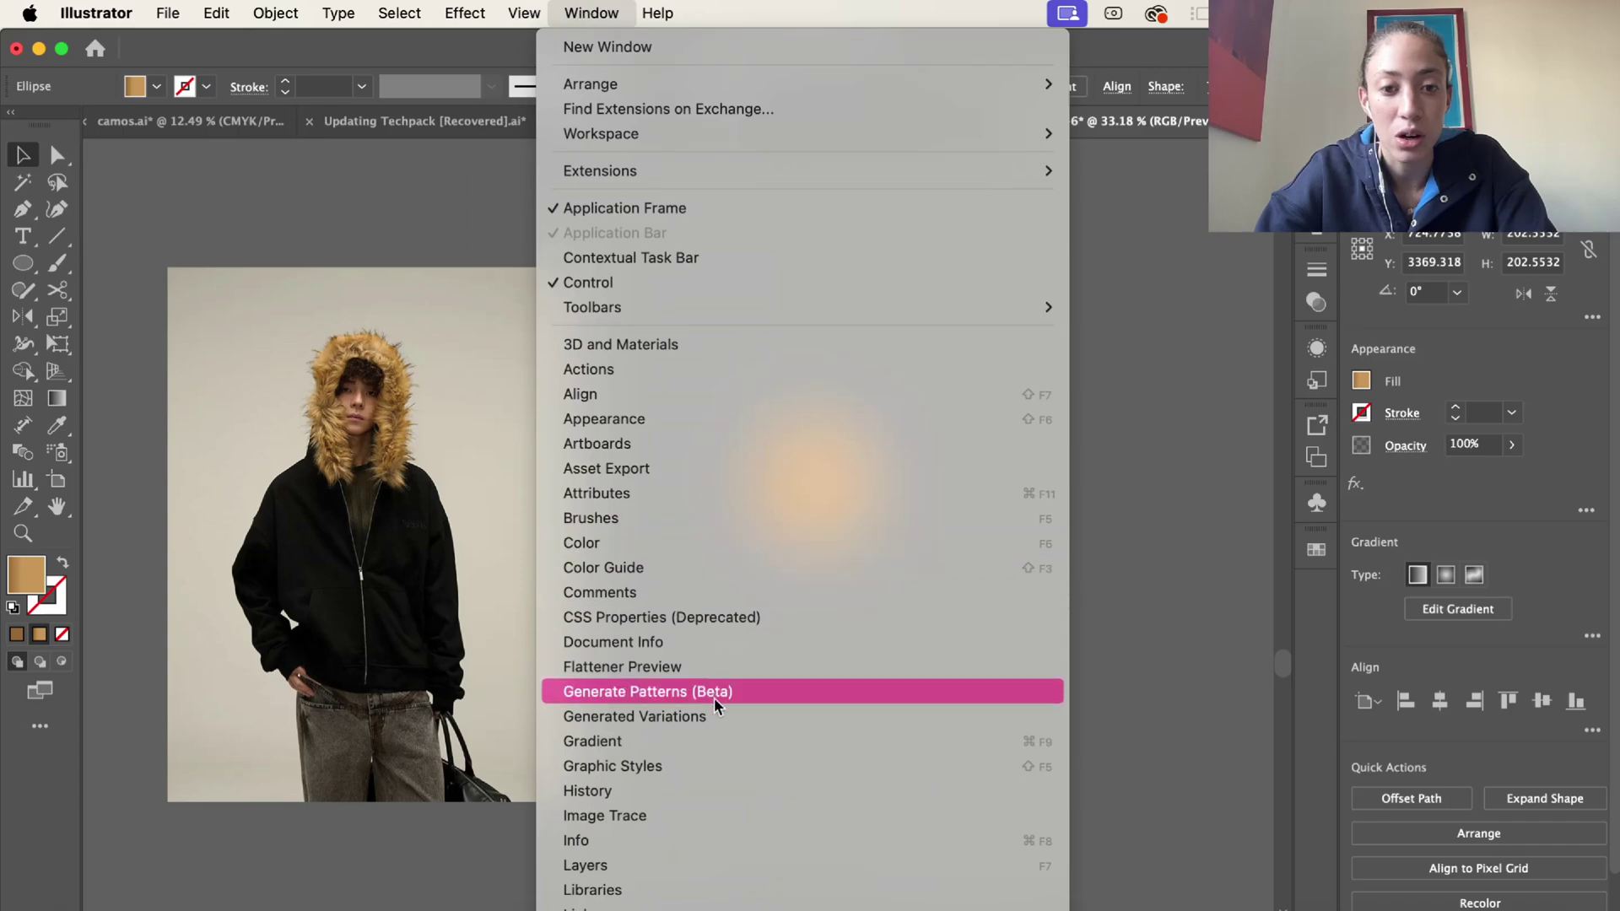
pyautogui.click(719, 742)
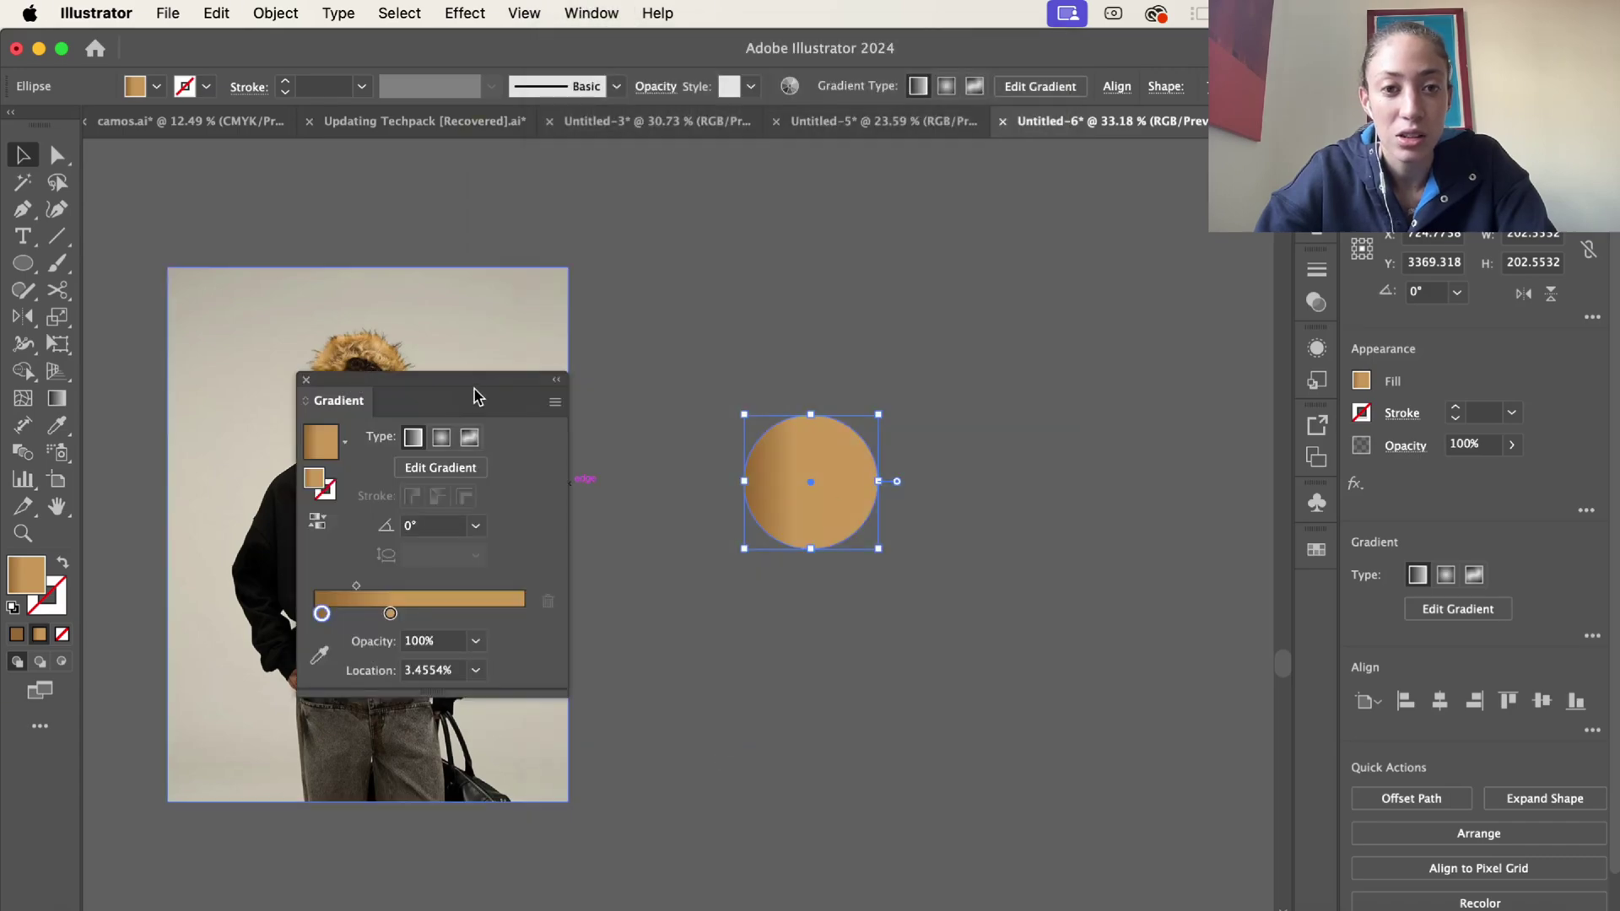
pyautogui.moveTo(475, 388); pyautogui.dragTo(808, 579)
pyautogui.click(789, 667)
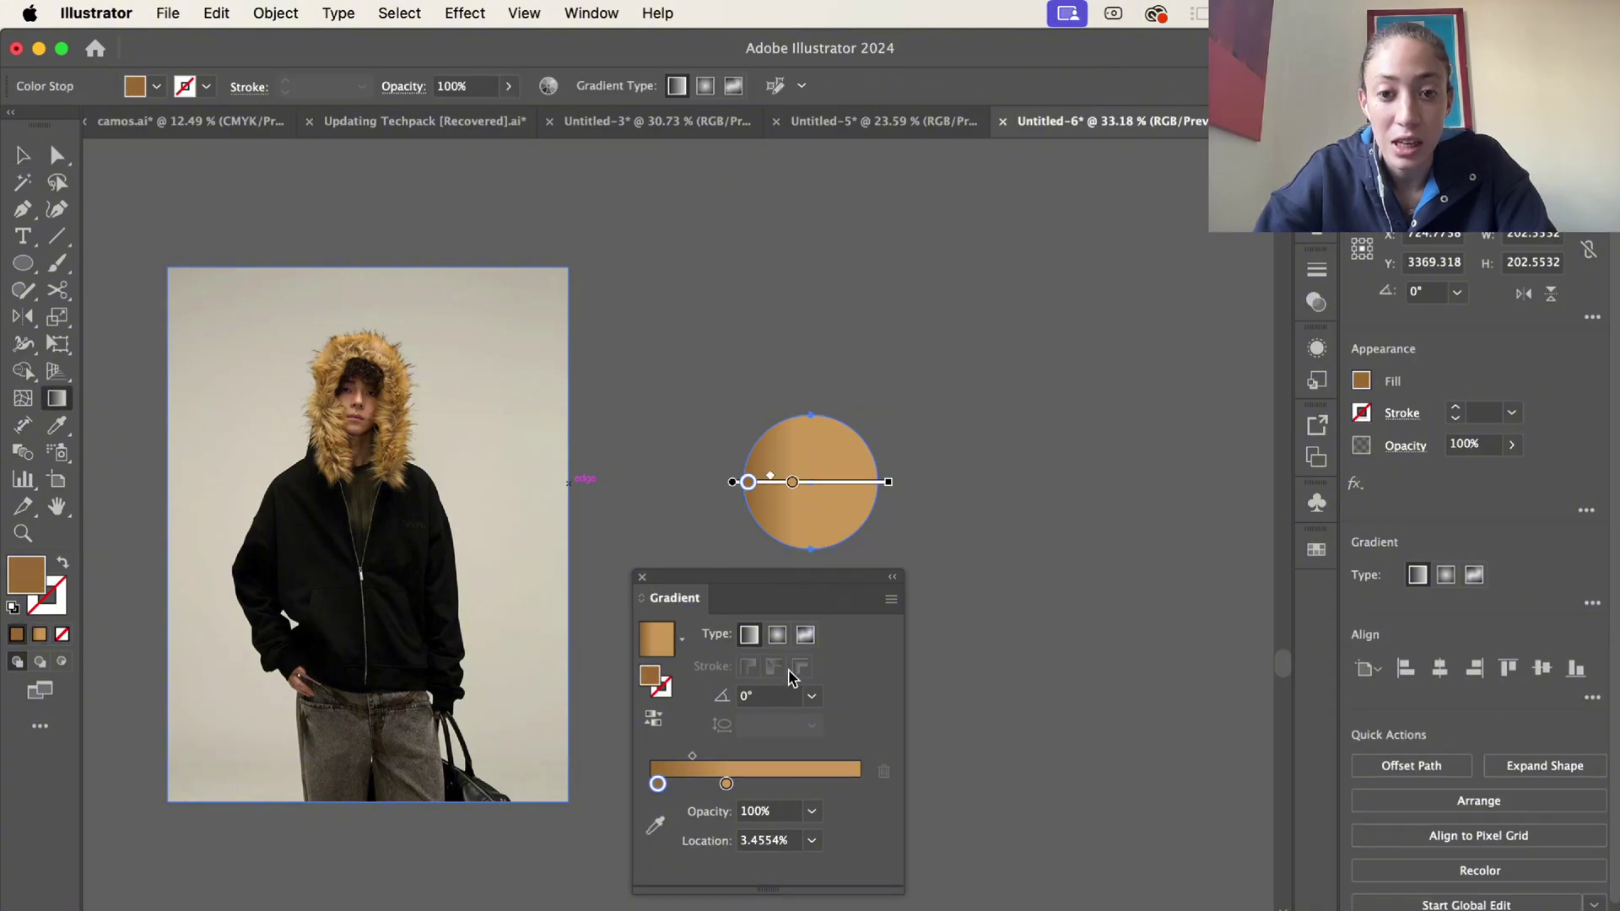
pyautogui.click(656, 825)
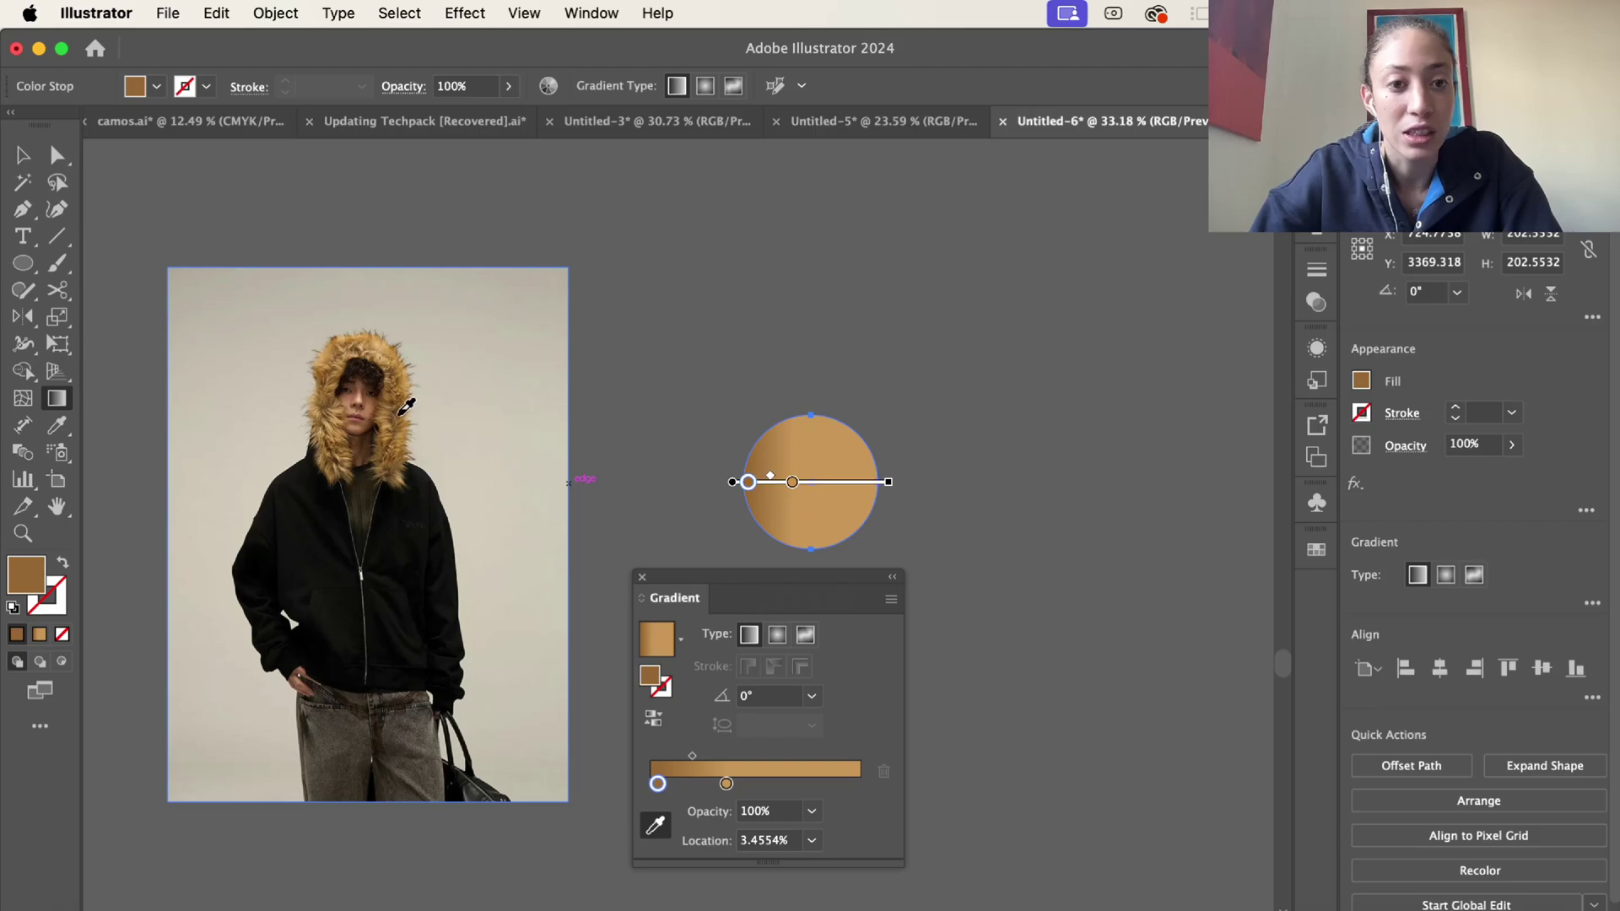
# Step: Sample light tan and brown hood colours into the first stops, adding a stop near 21%
pyautogui.click(411, 364)
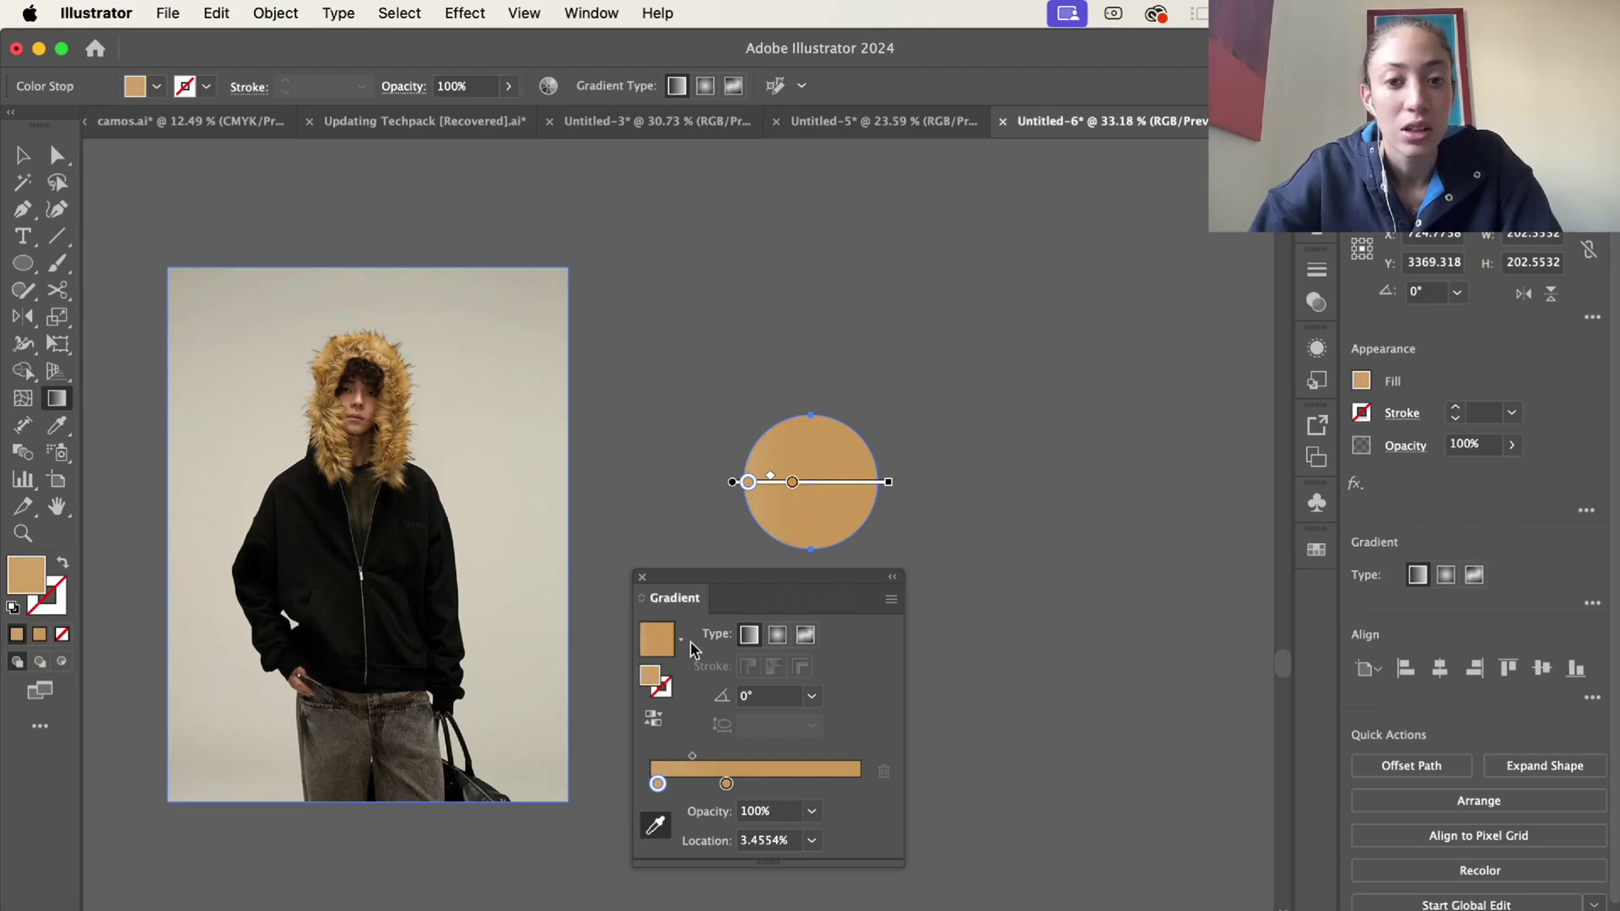
pyautogui.click(694, 784)
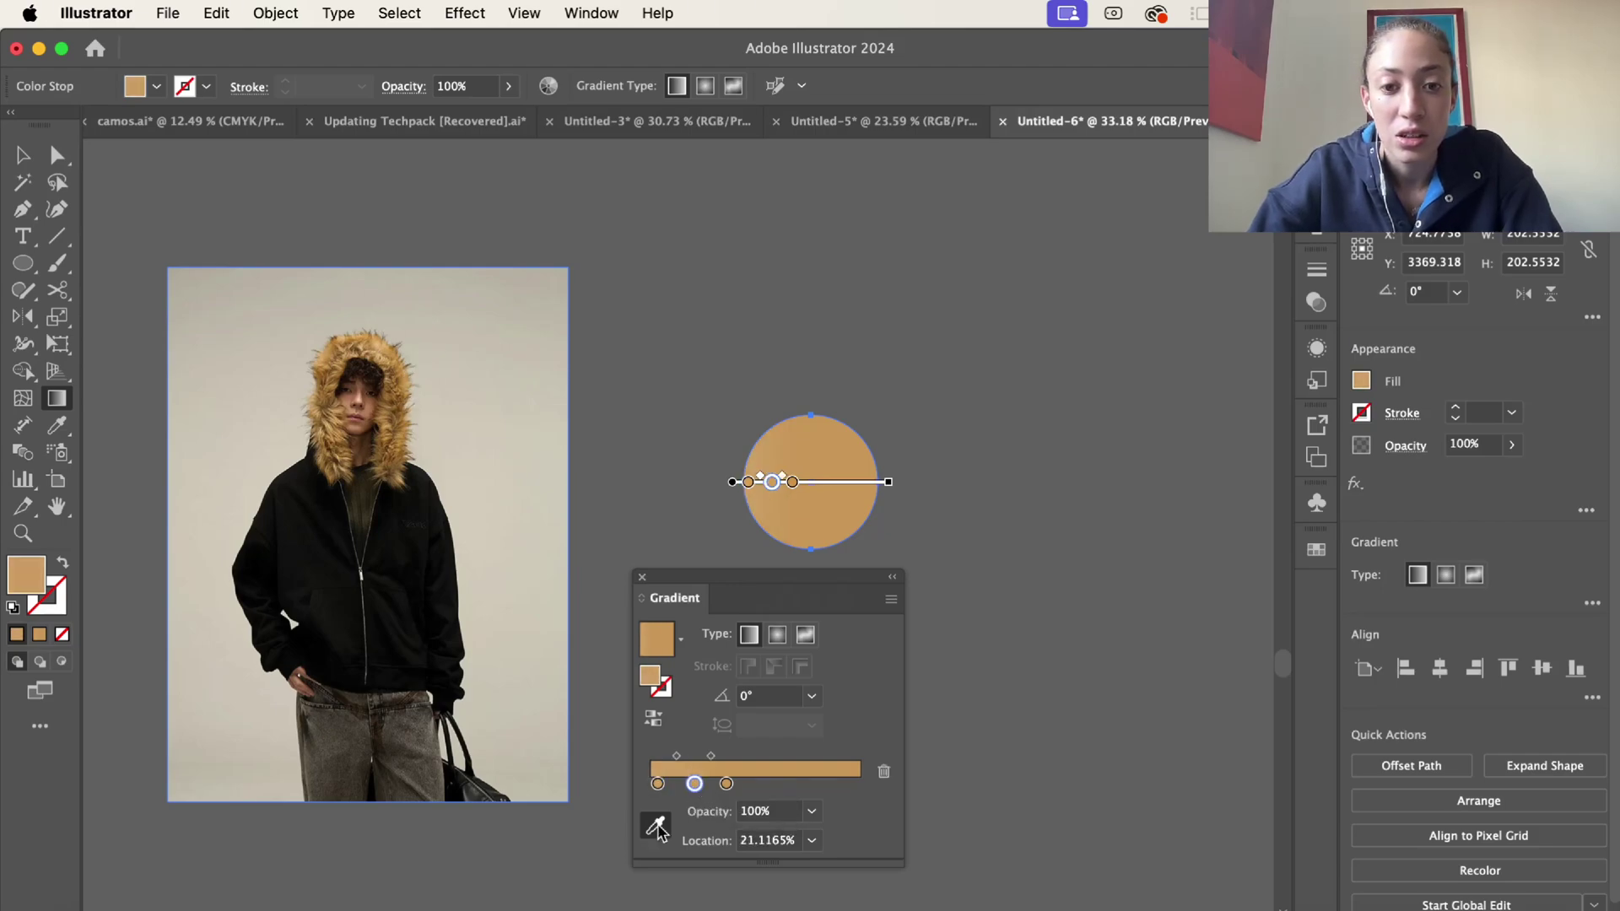
pyautogui.click(408, 415)
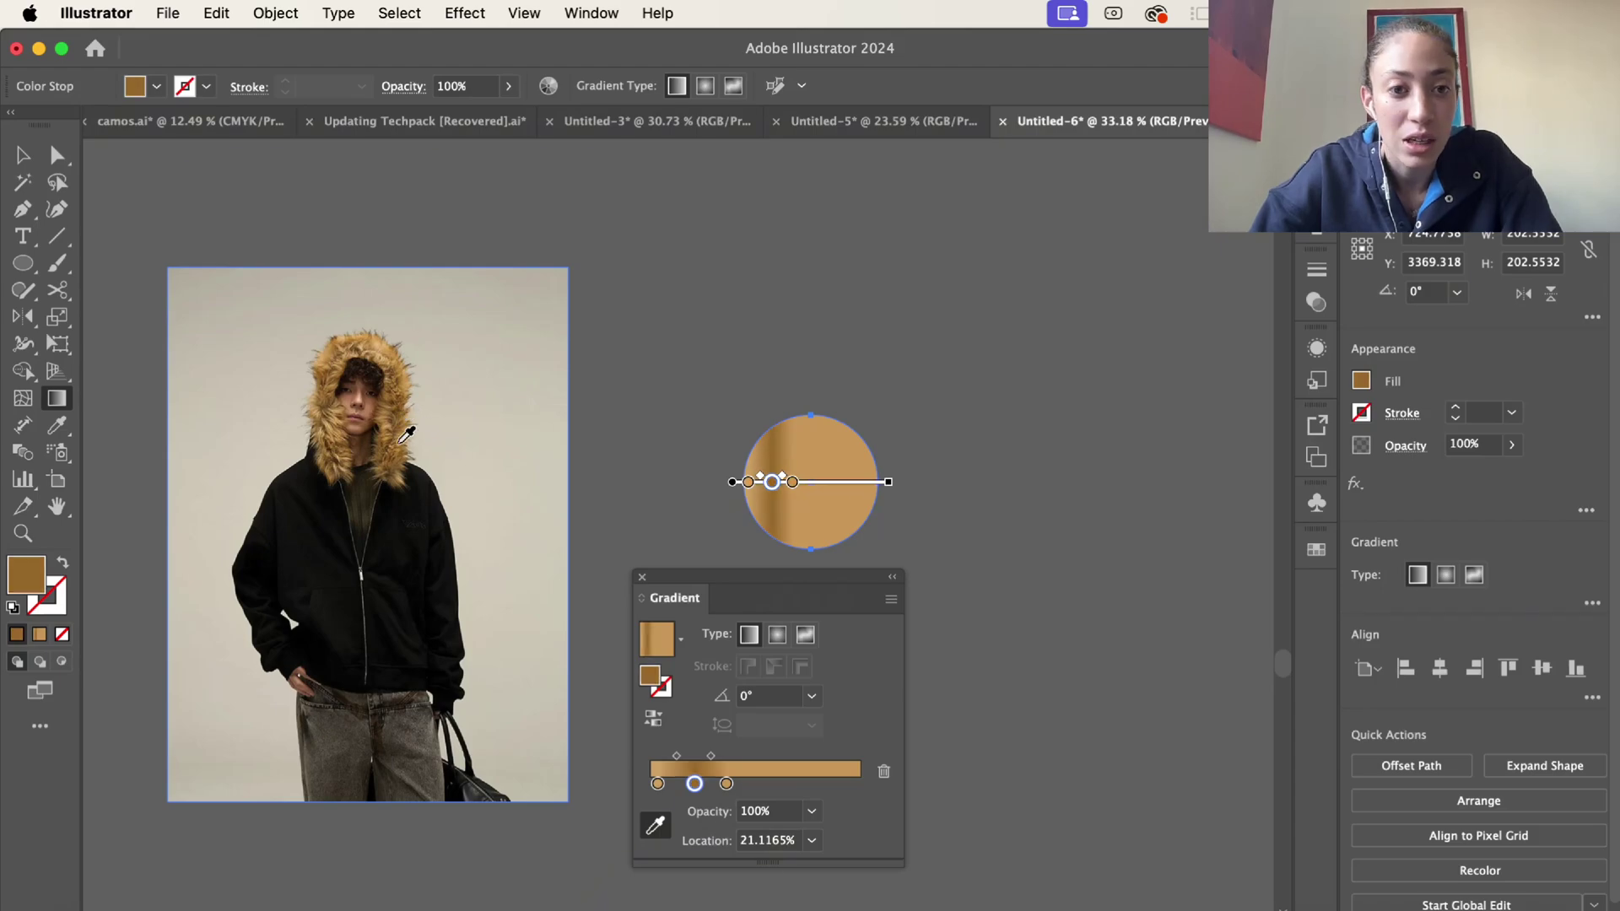
pyautogui.click(402, 449)
pyautogui.click(727, 784)
pyautogui.moveTo(383, 416); pyautogui.dragTo(395, 346)
pyautogui.moveTo(726, 784); pyautogui.dragTo(767, 784)
# Step: Add a fourth stop near 77% with a darker brown sampled from the hood
pyautogui.click(812, 784)
pyautogui.click(408, 469)
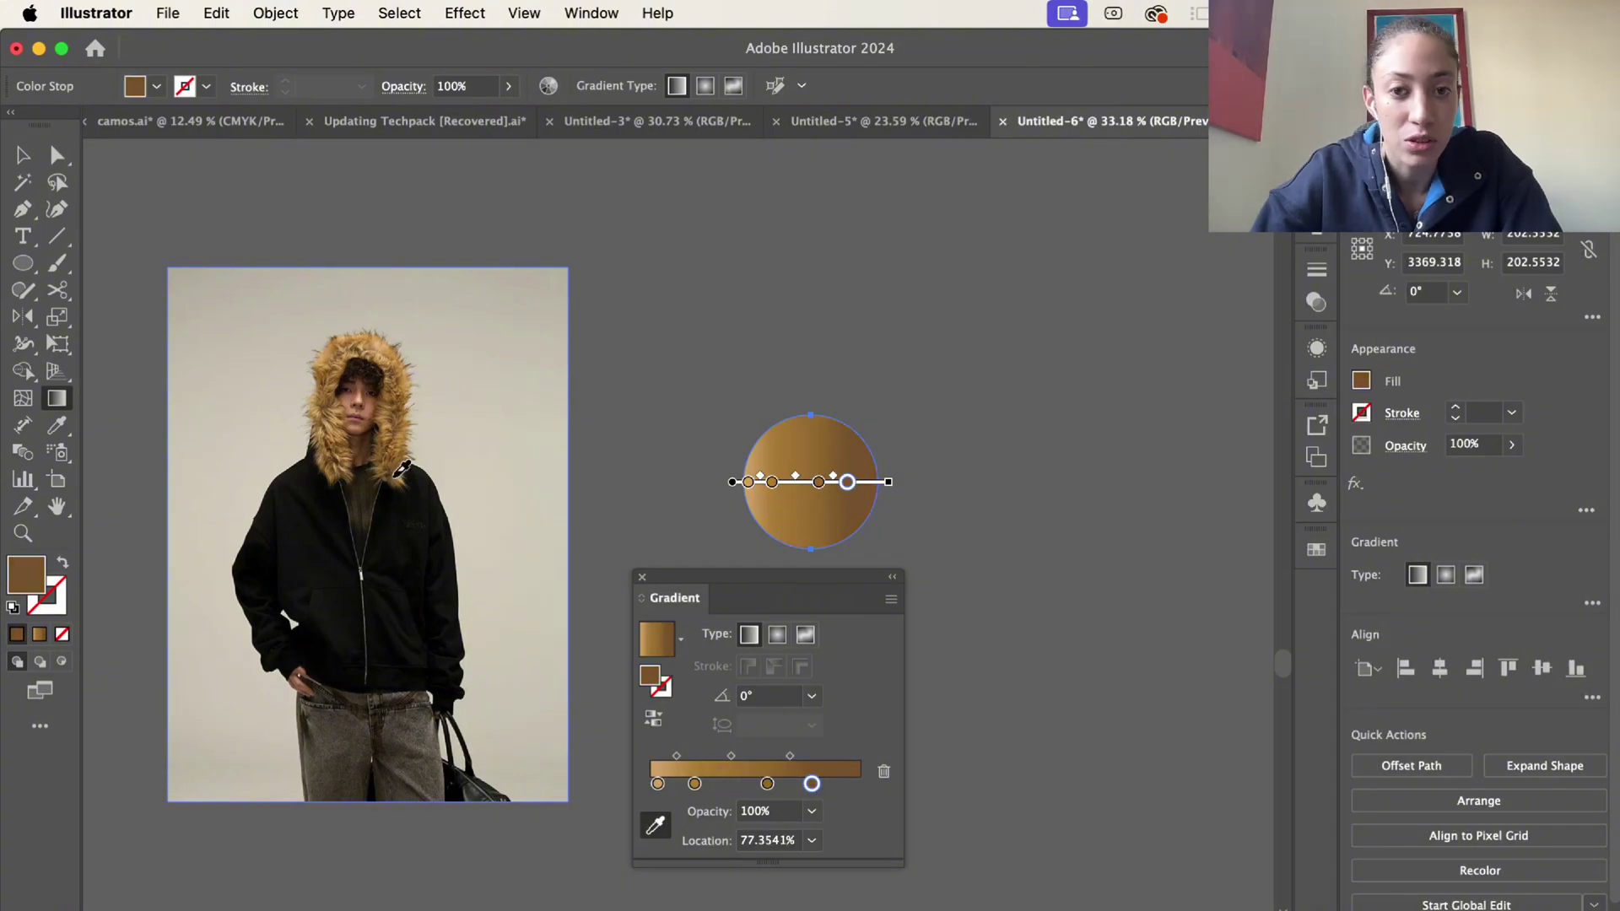
pyautogui.moveTo(341, 466); pyautogui.dragTo(391, 360)
pyautogui.click(390, 361)
pyautogui.click(395, 381)
pyautogui.press('v')
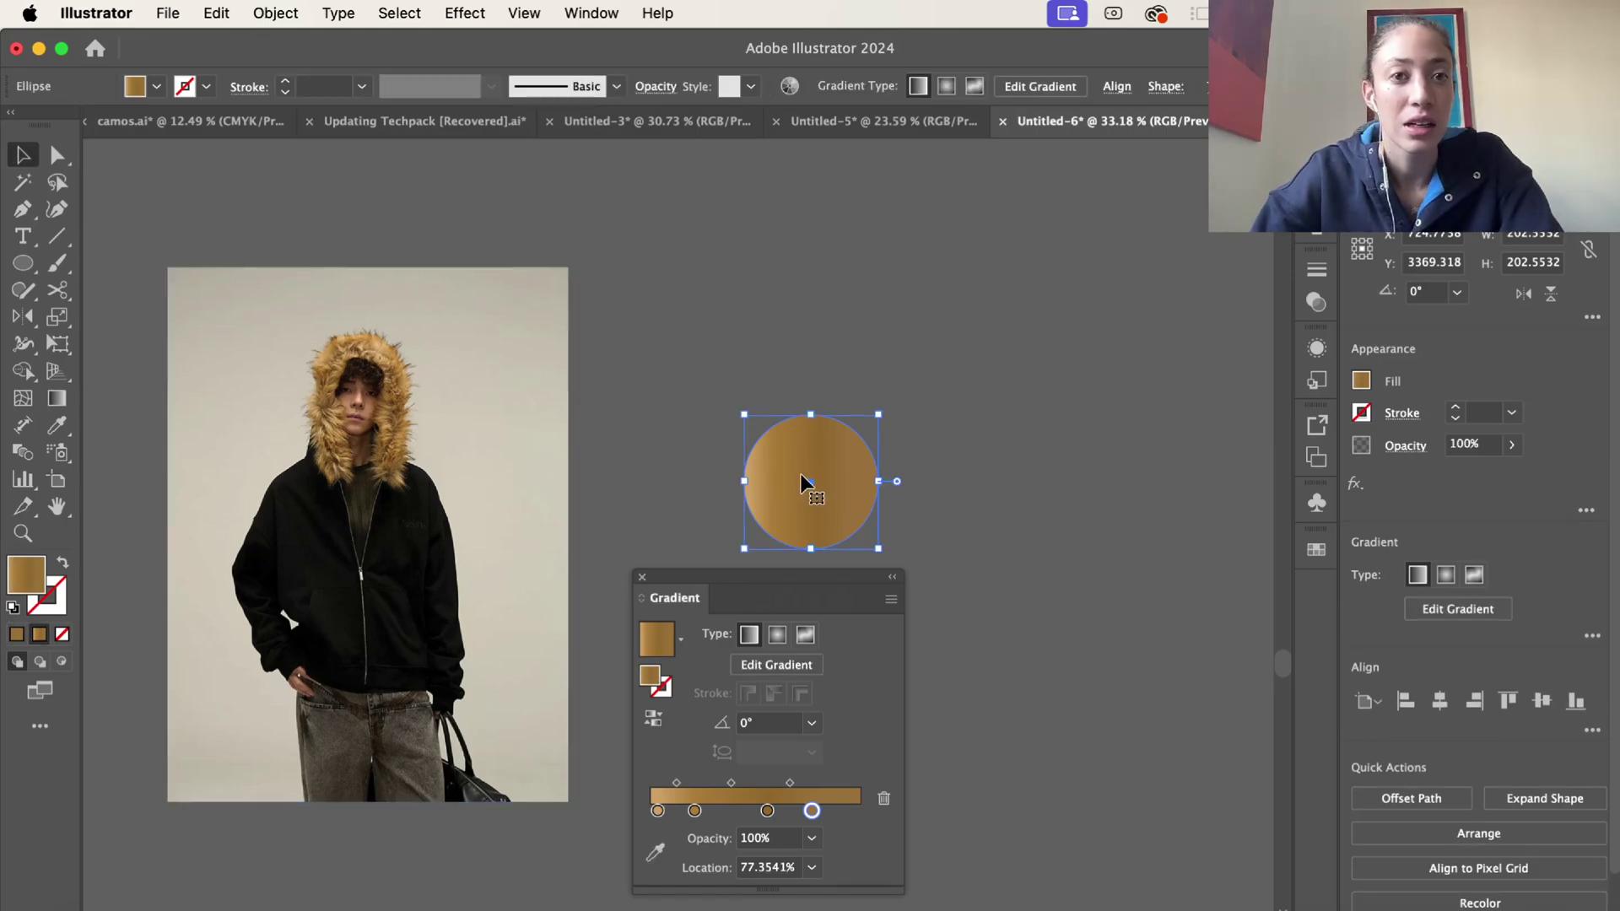
# Step: Apply Roughen with Detail 52 and Size about 26%, then move the burst toward the photo
pyautogui.click(466, 14)
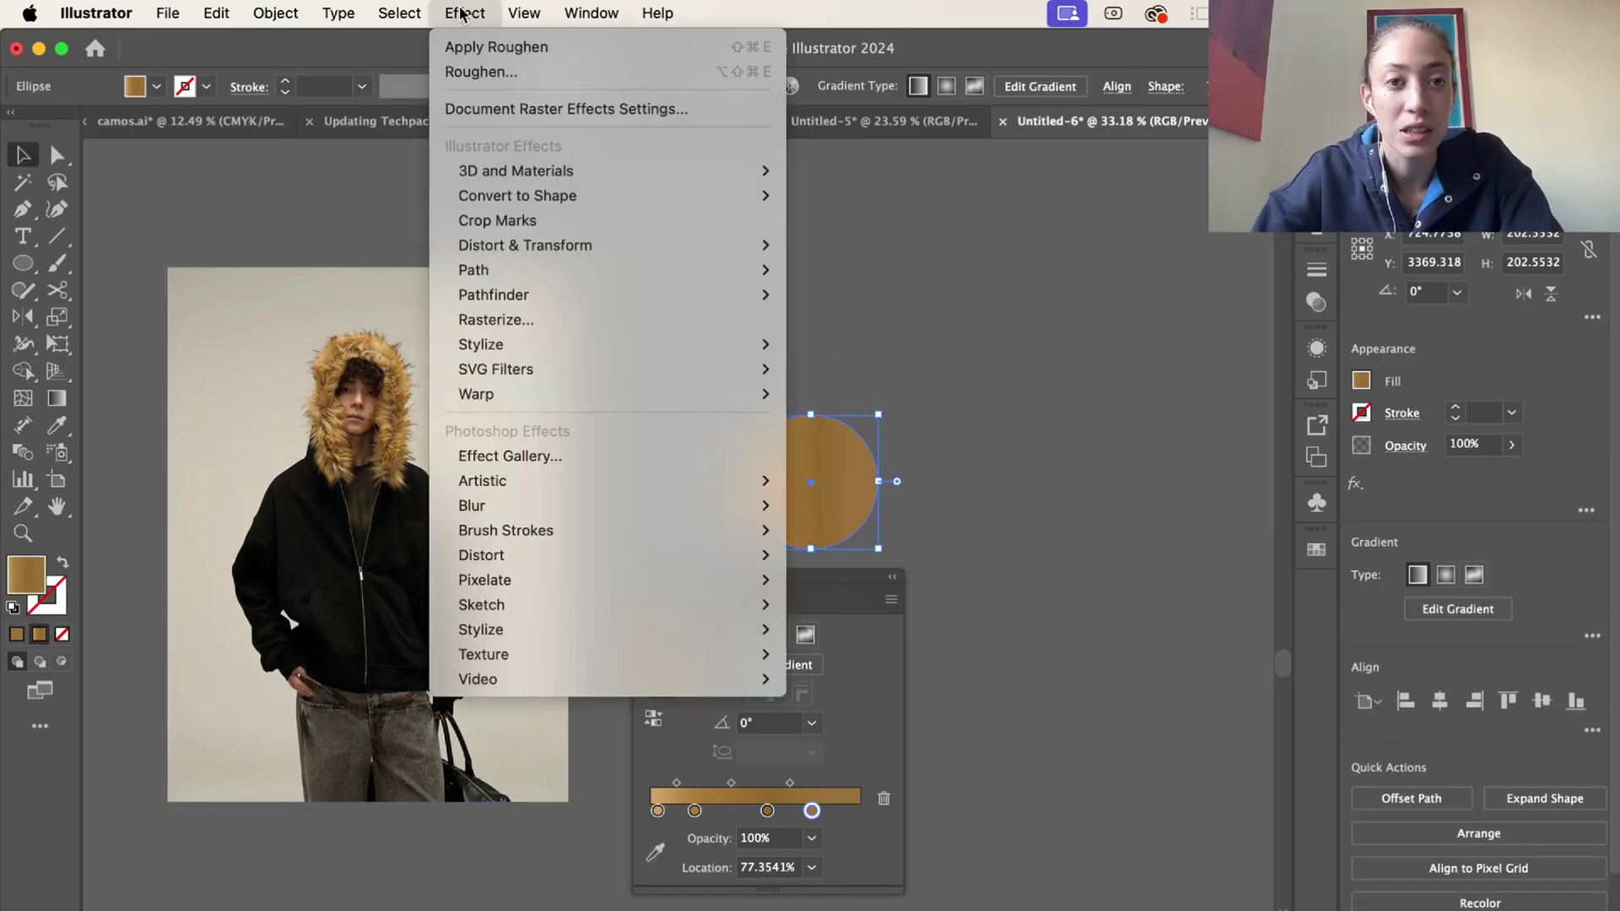
pyautogui.moveTo(645, 249)
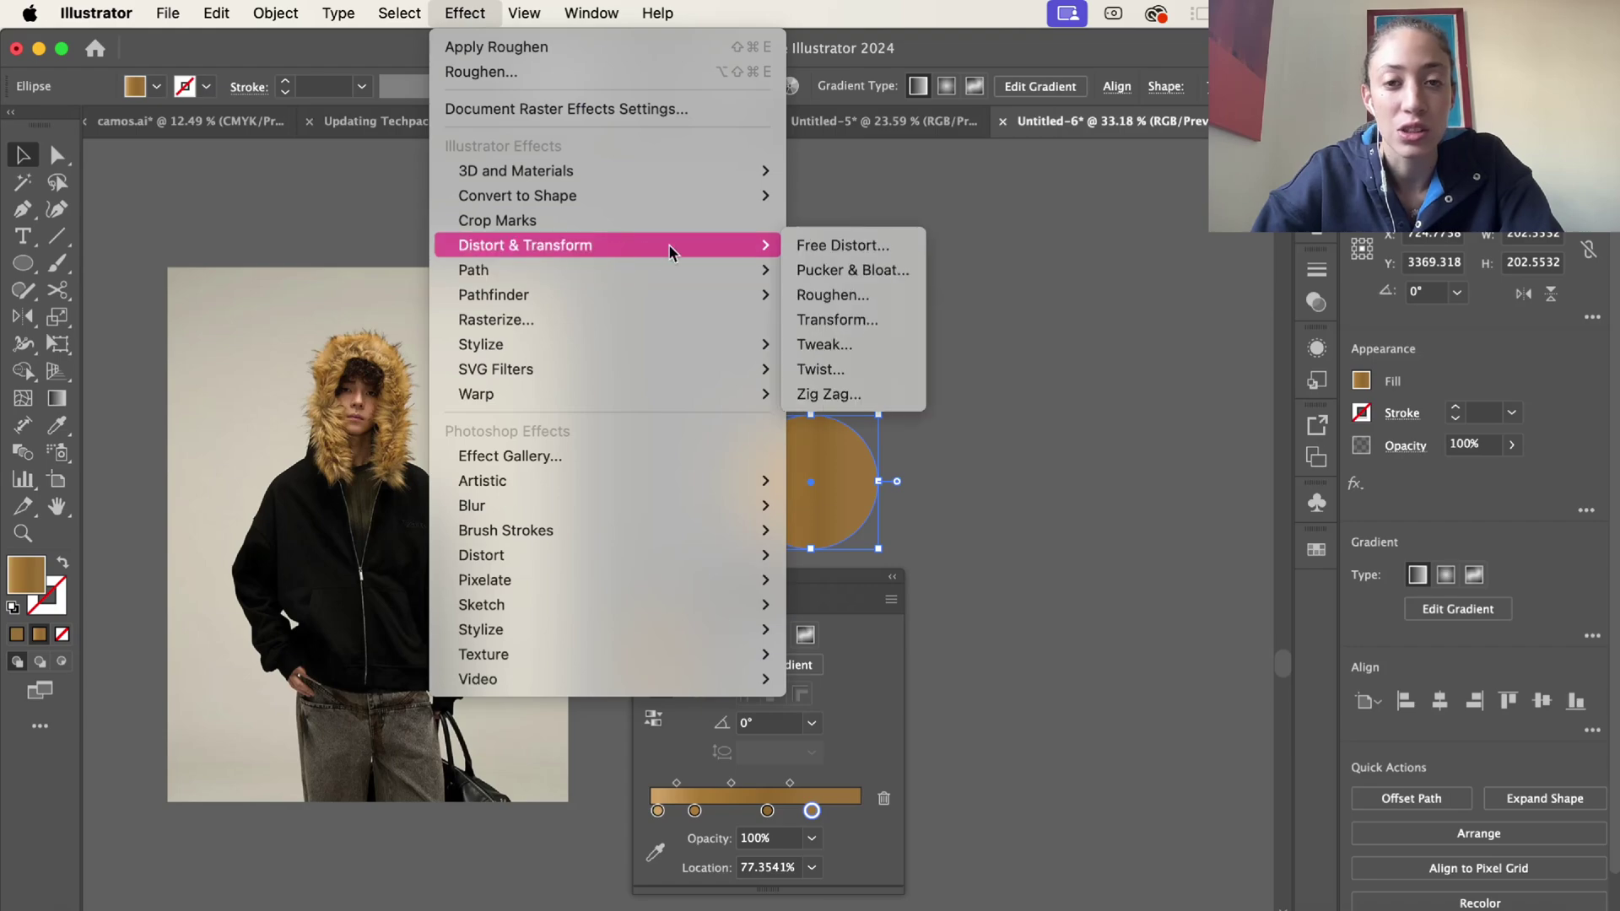
pyautogui.click(835, 301)
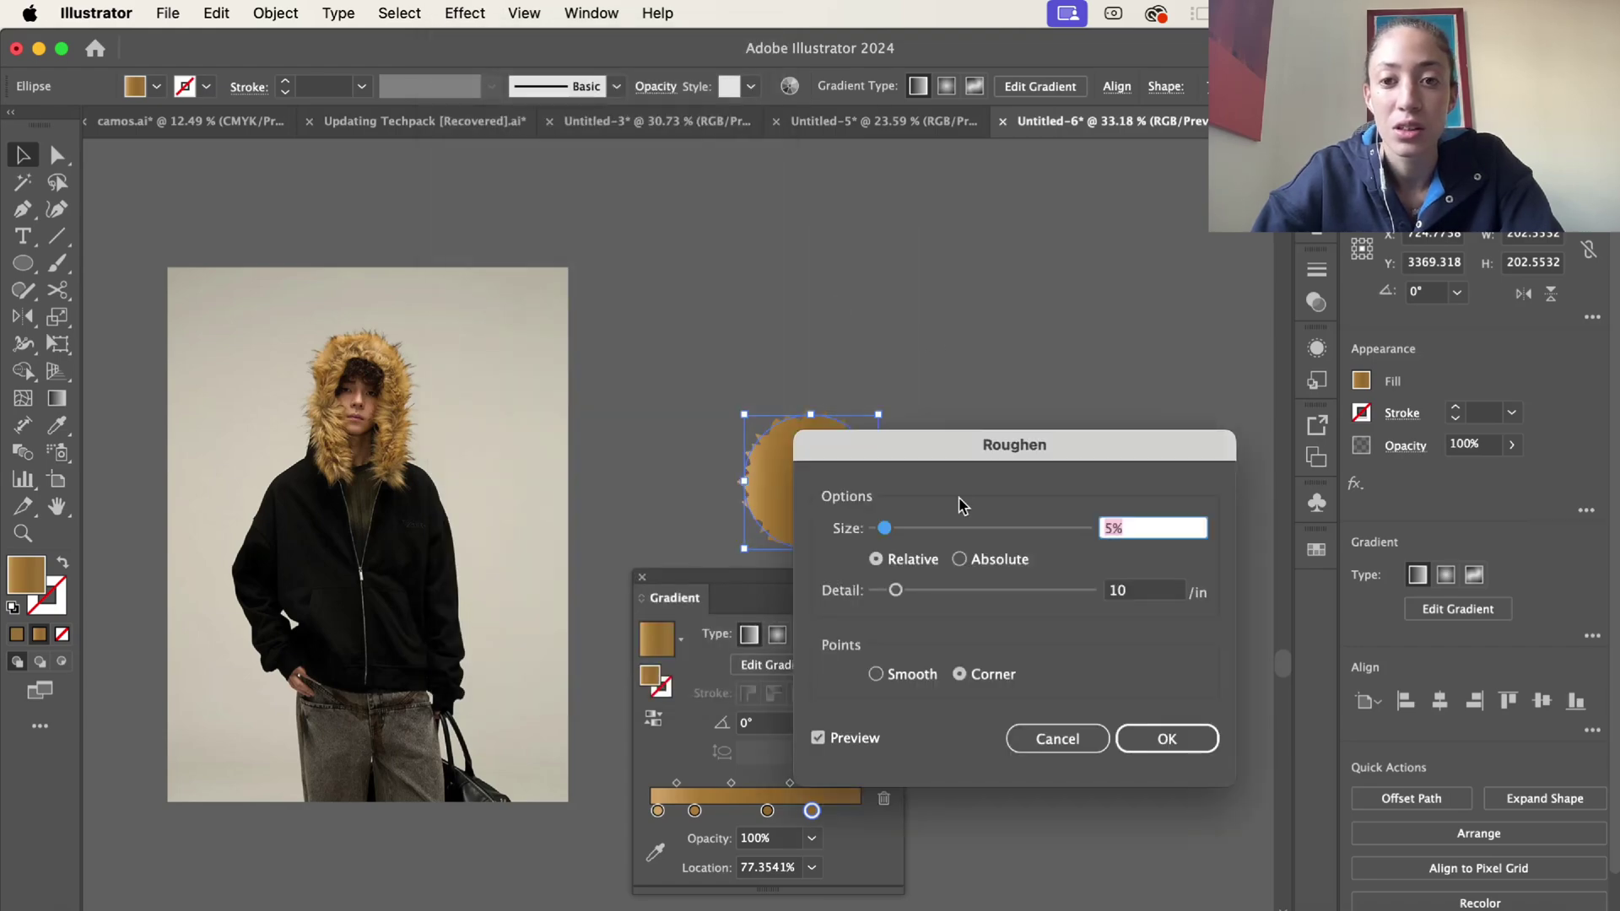
pyautogui.moveTo(989, 460); pyautogui.dragTo(783, 581)
pyautogui.click(951, 720)
pyautogui.press('BackSpace')
pyautogui.press('BackSpace')
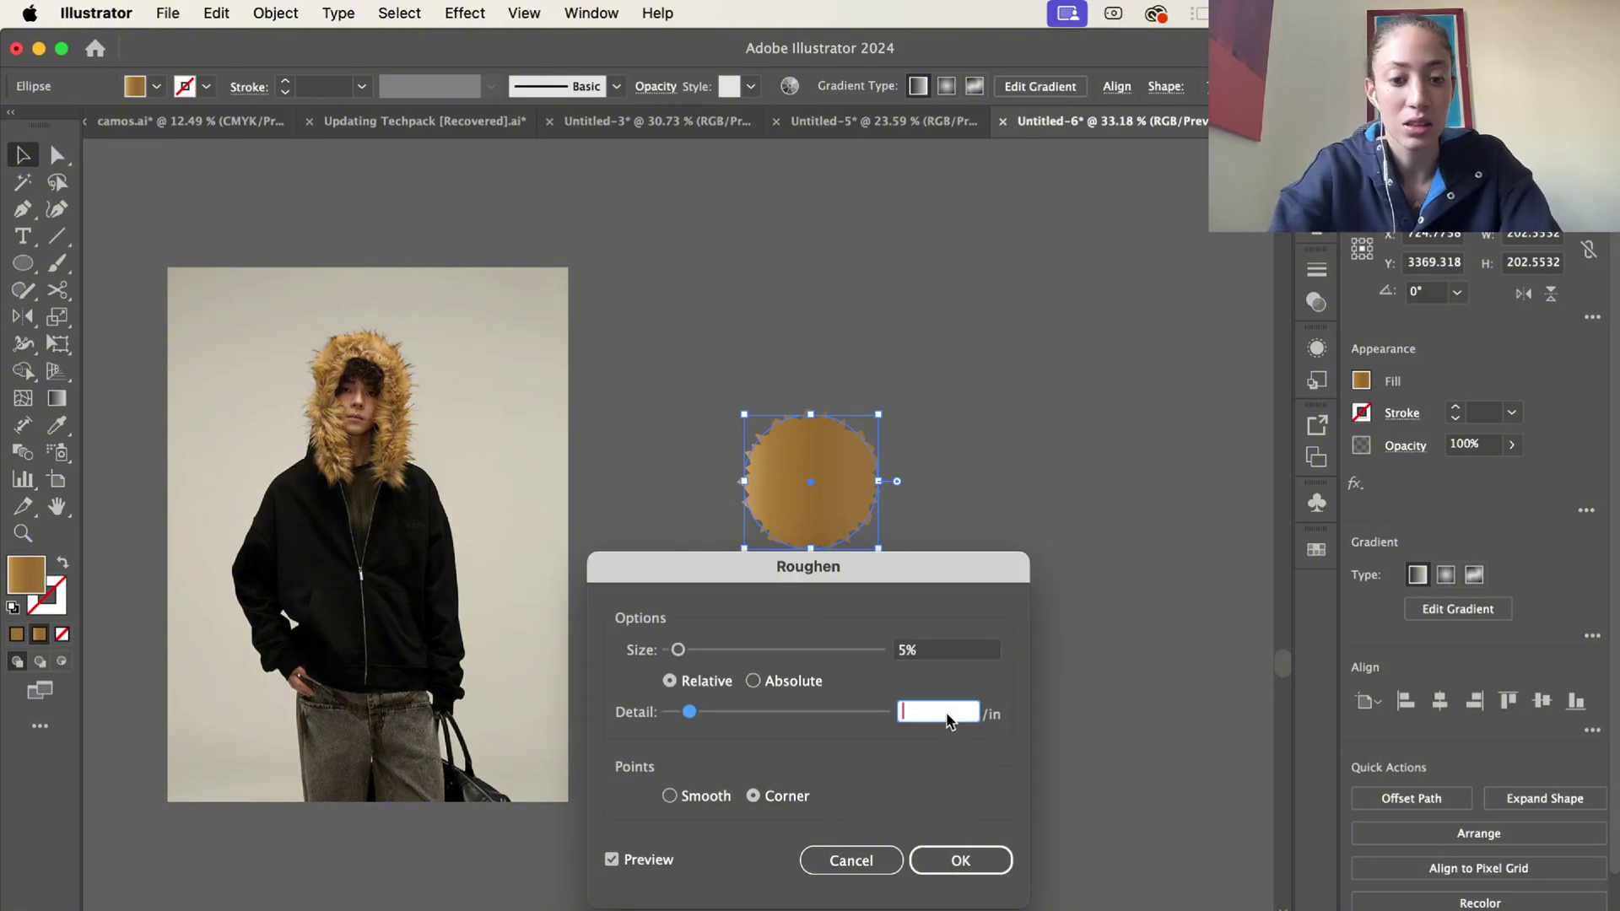
pyautogui.write('52')
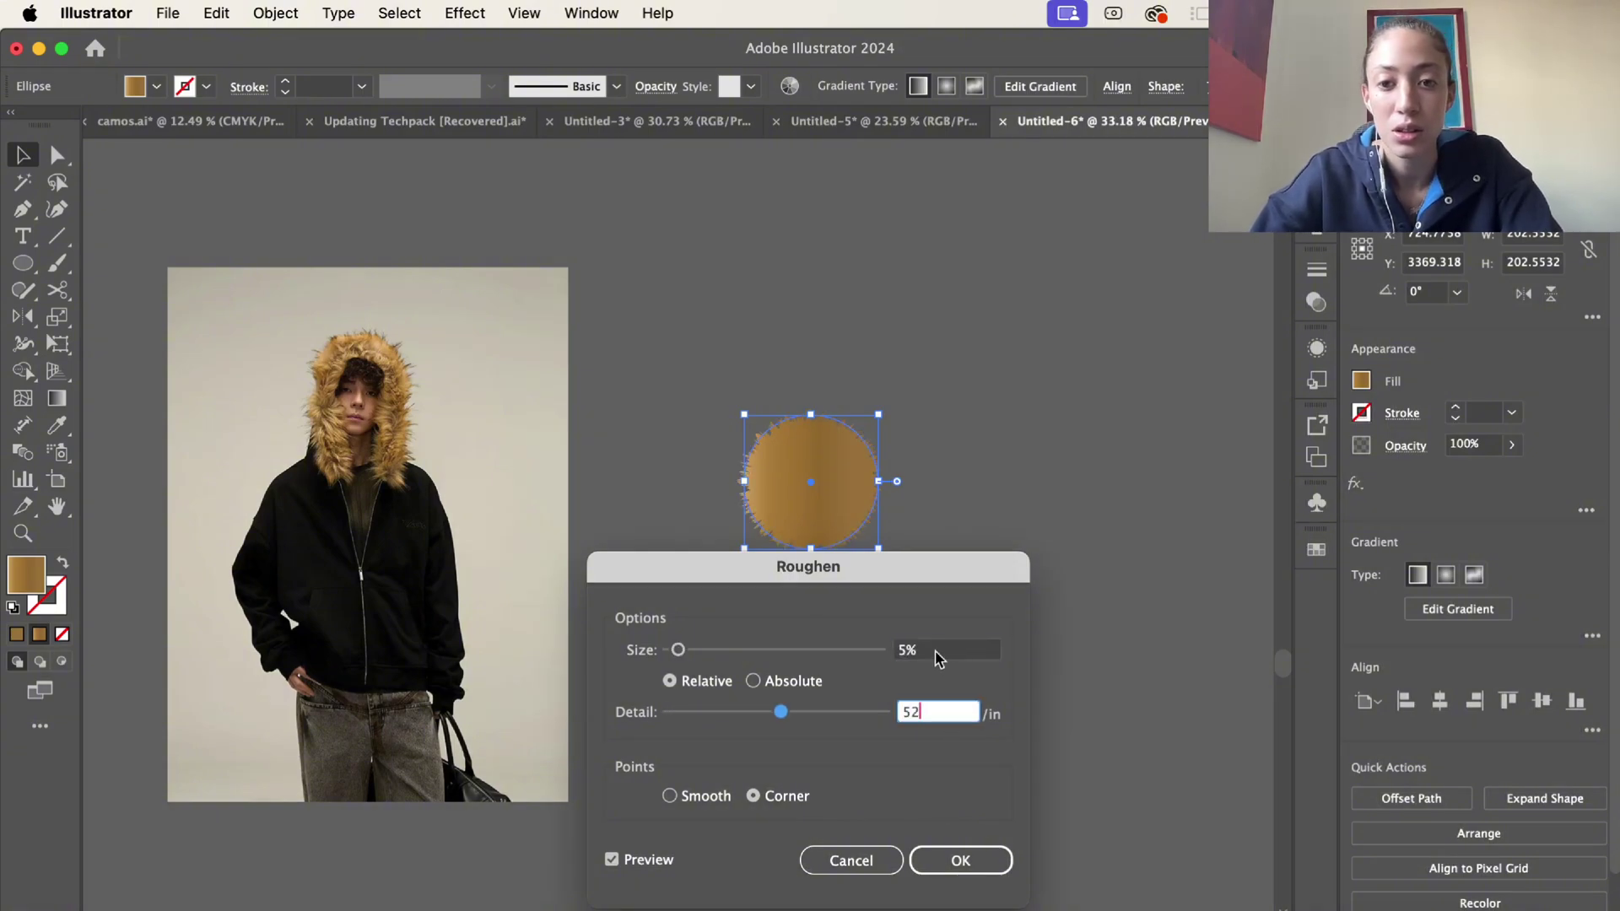
pyautogui.click(936, 651)
pyautogui.press('Up')
pyautogui.press('Up')
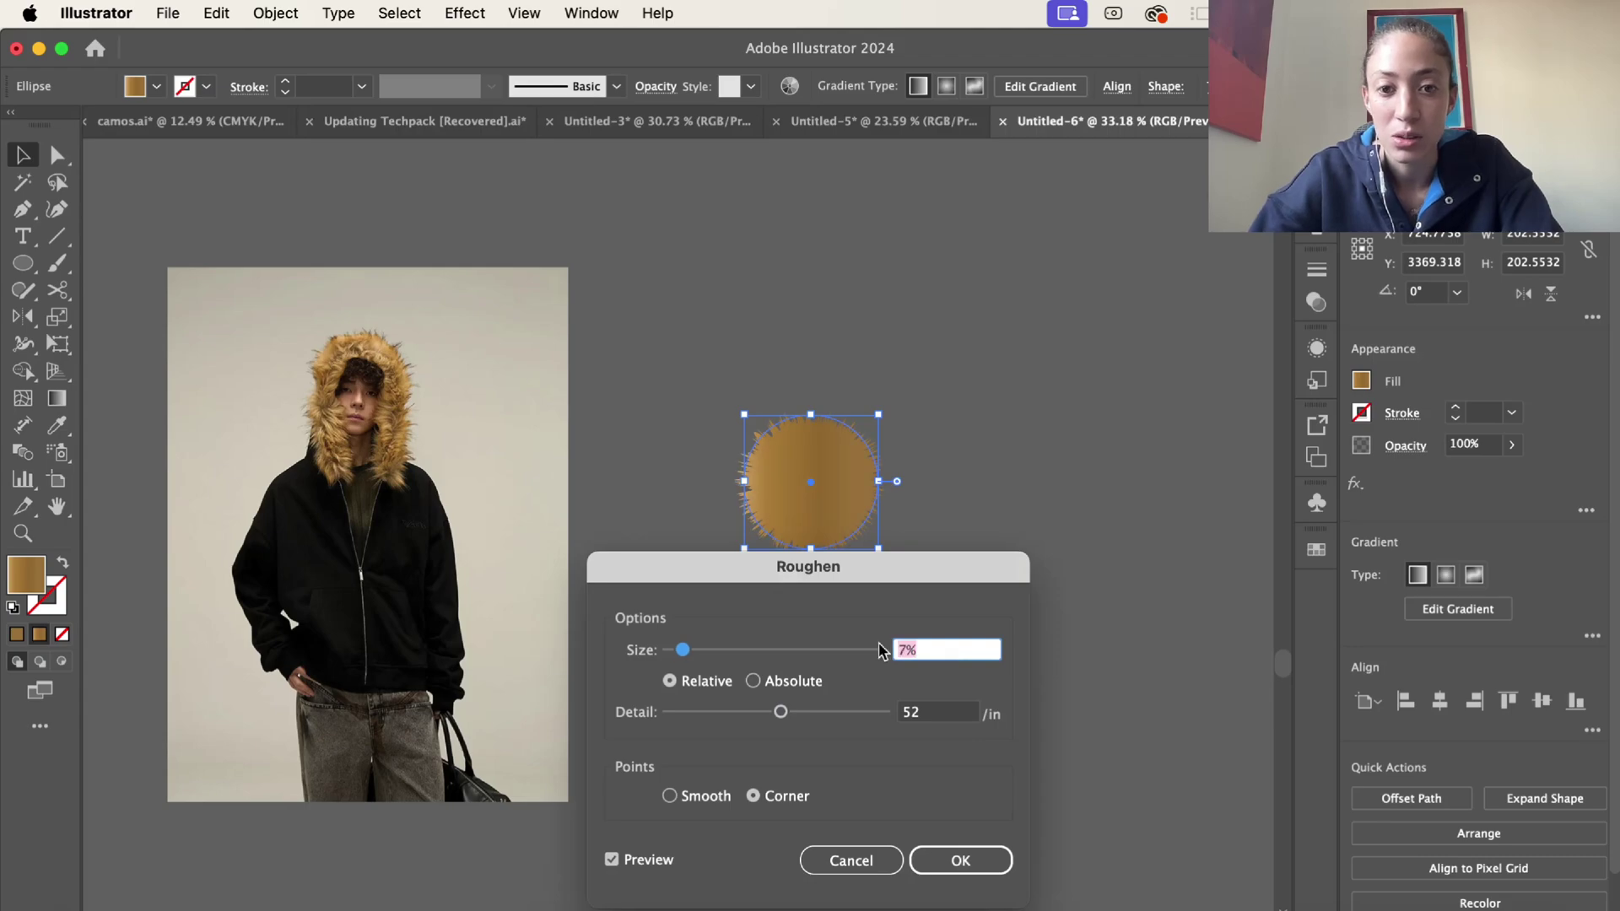
pyautogui.moveTo(684, 651); pyautogui.dragTo(722, 659)
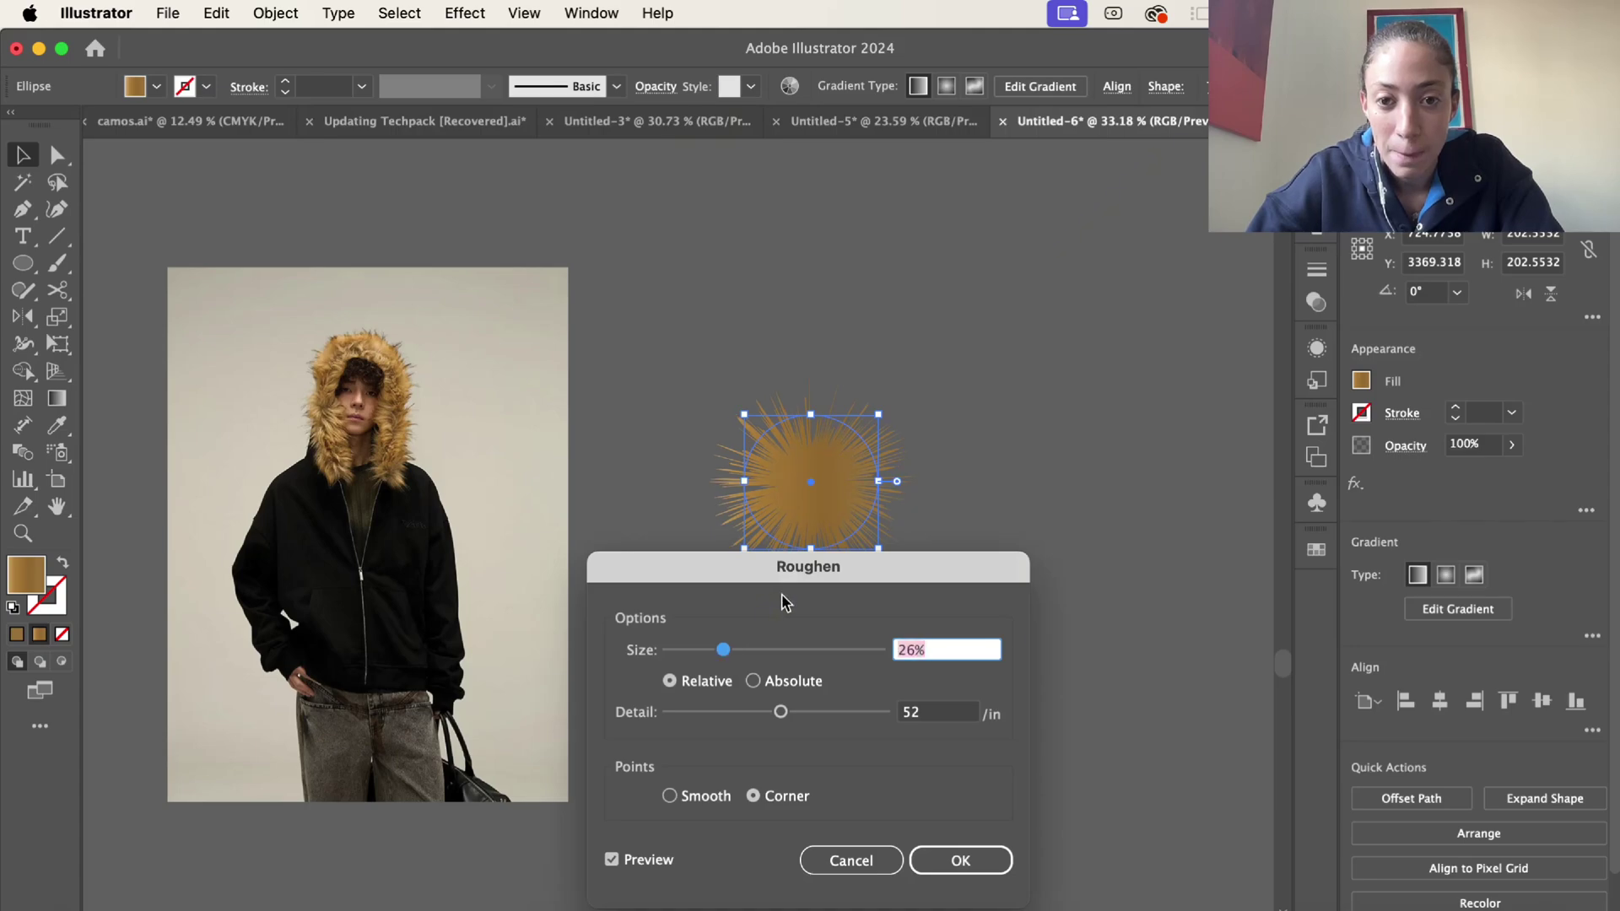
pyautogui.moveTo(823, 575)
pyautogui.mouseDown()
pyautogui.moveTo(823, 609)
pyautogui.moveTo(828, 588)
pyautogui.mouseUp()
pyautogui.click(968, 895)
pyautogui.moveTo(820, 464); pyautogui.dragTo(620, 430)
# Step: Paste a duplicate burst to the right and change its Roughen to 21% size, 55/in detail
pyautogui.press('super+v')
pyautogui.moveTo(701, 522); pyautogui.dragTo(997, 422)
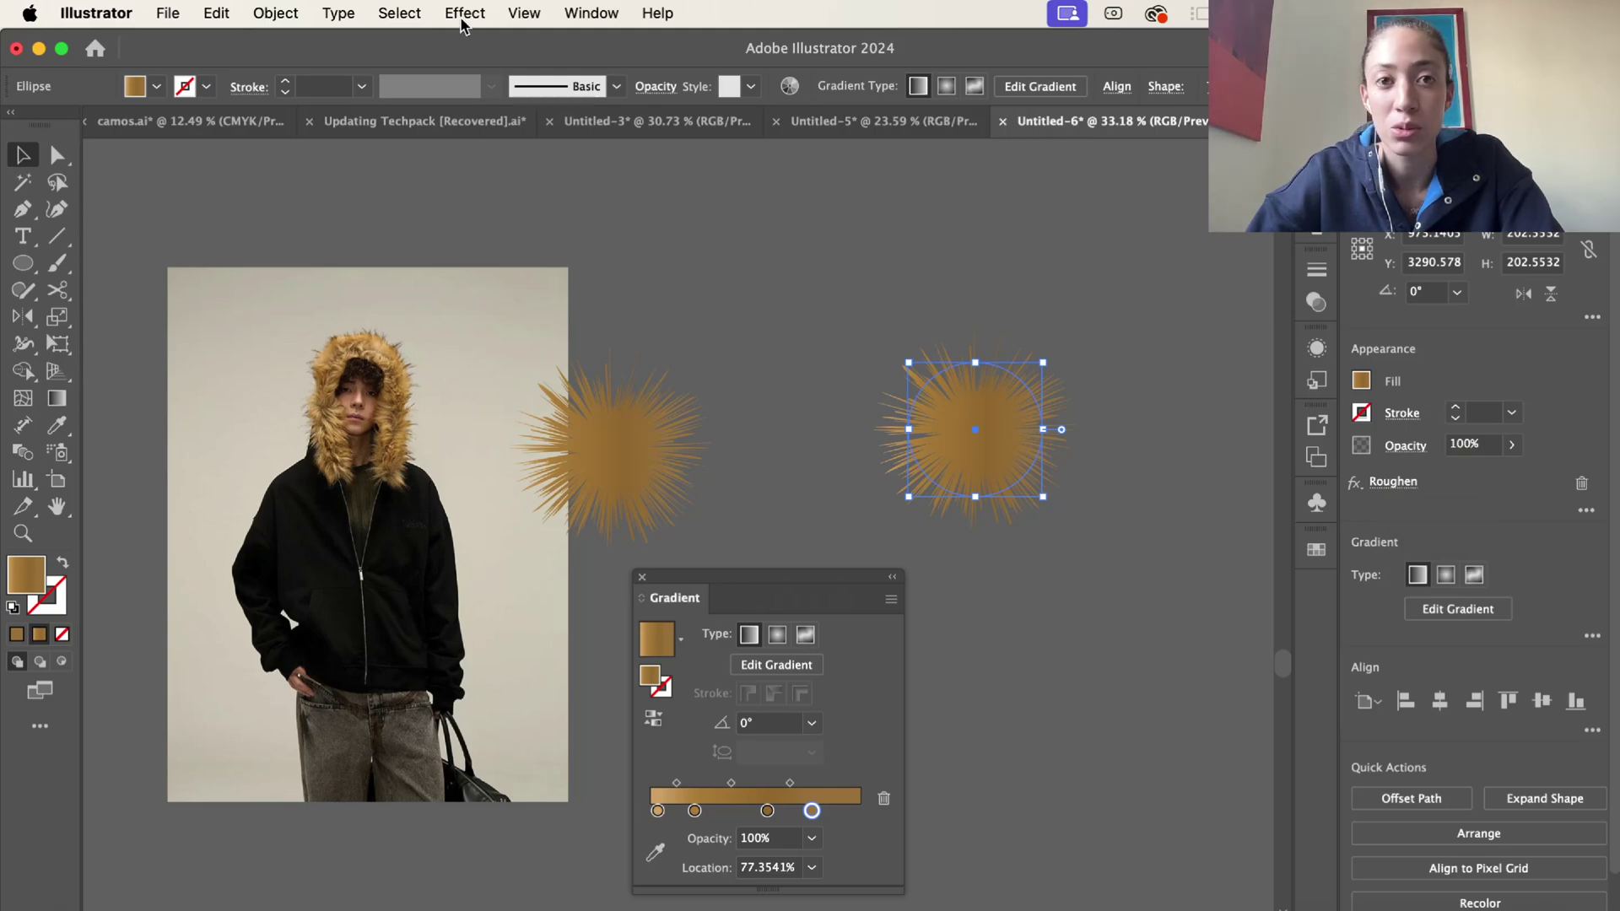
pyautogui.click(1393, 482)
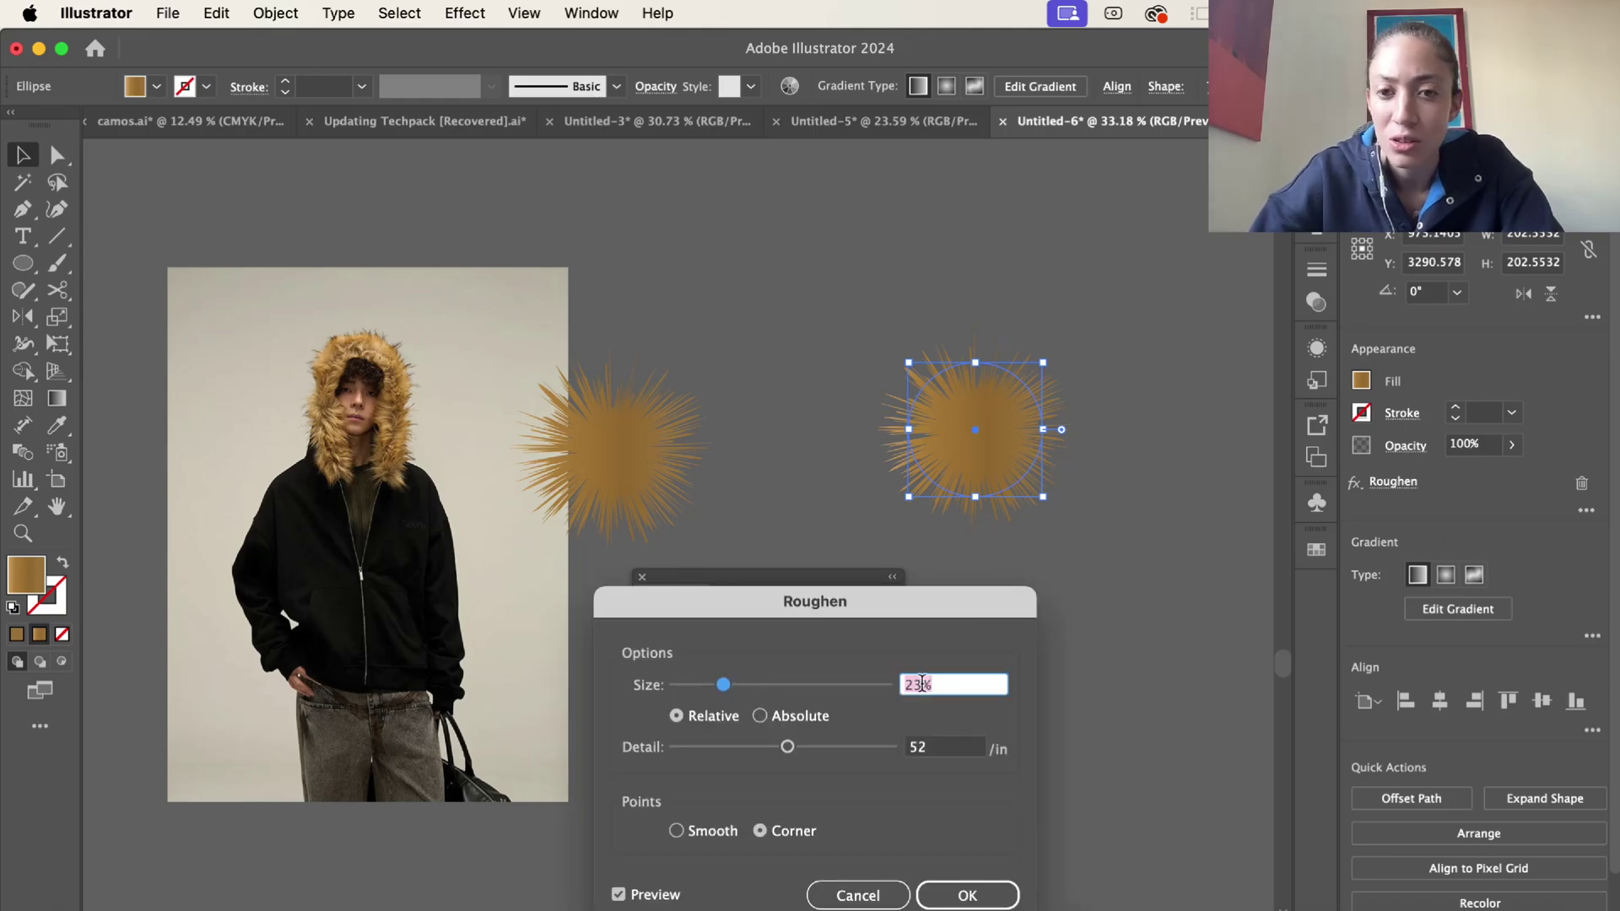
pyautogui.moveTo(723, 684)
pyautogui.mouseDown()
pyautogui.moveTo(737, 688)
pyautogui.moveTo(719, 688)
pyautogui.mouseUp()
pyautogui.moveTo(788, 746); pyautogui.dragTo(793, 747)
pyautogui.click(954, 893)
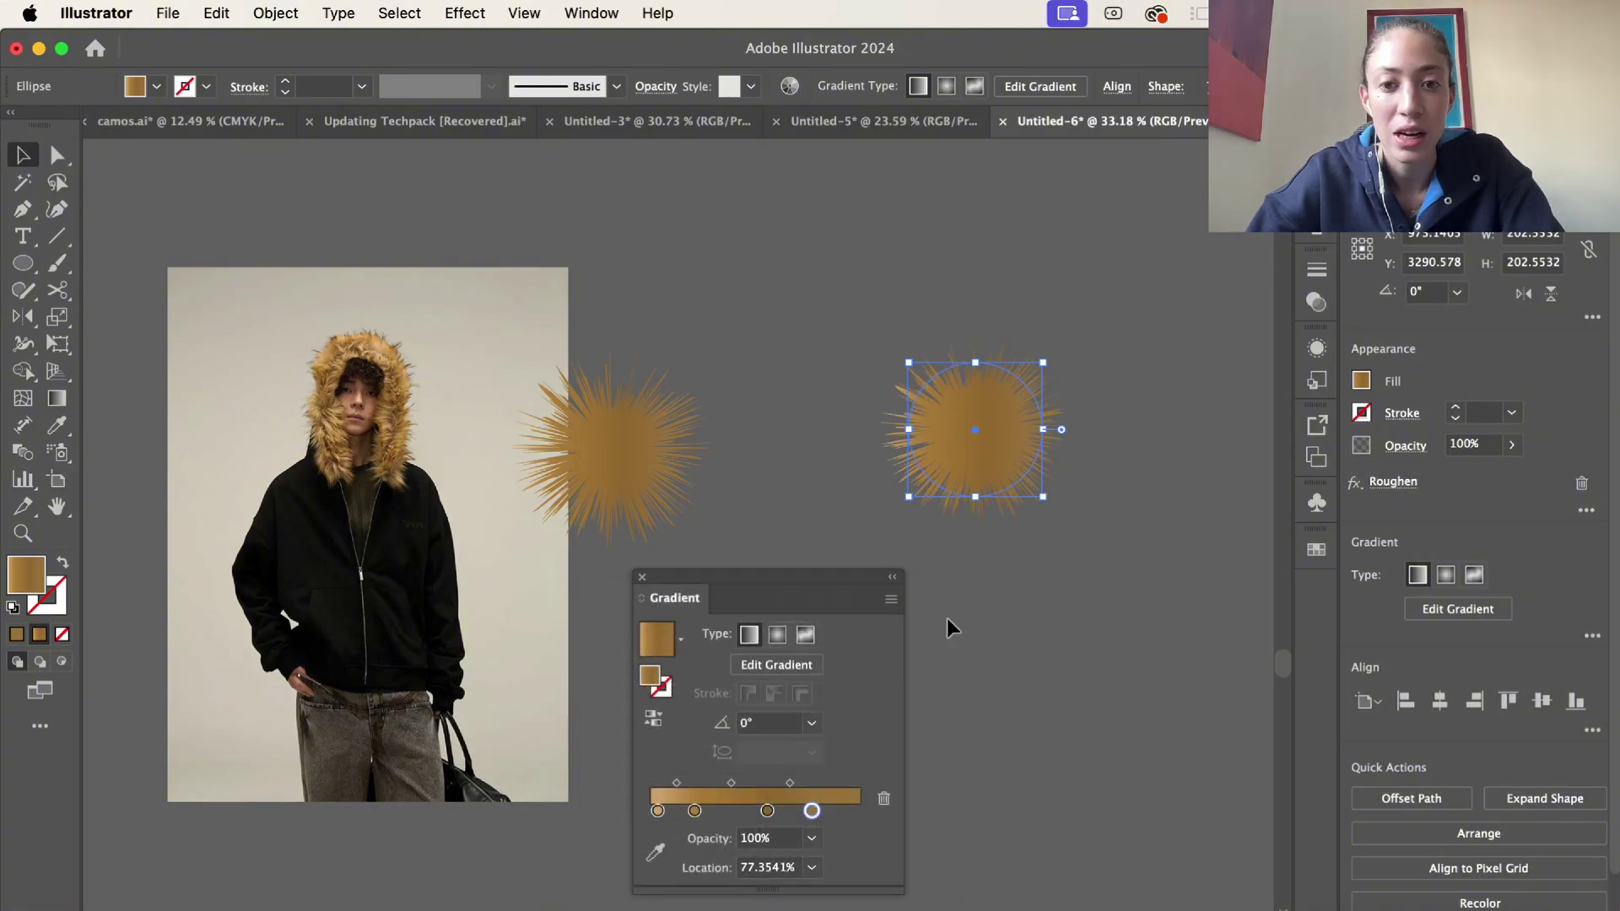
# Step: Select the 56% gradient stop and briefly arm the eyedropper, then cancel it
pyautogui.click(768, 811)
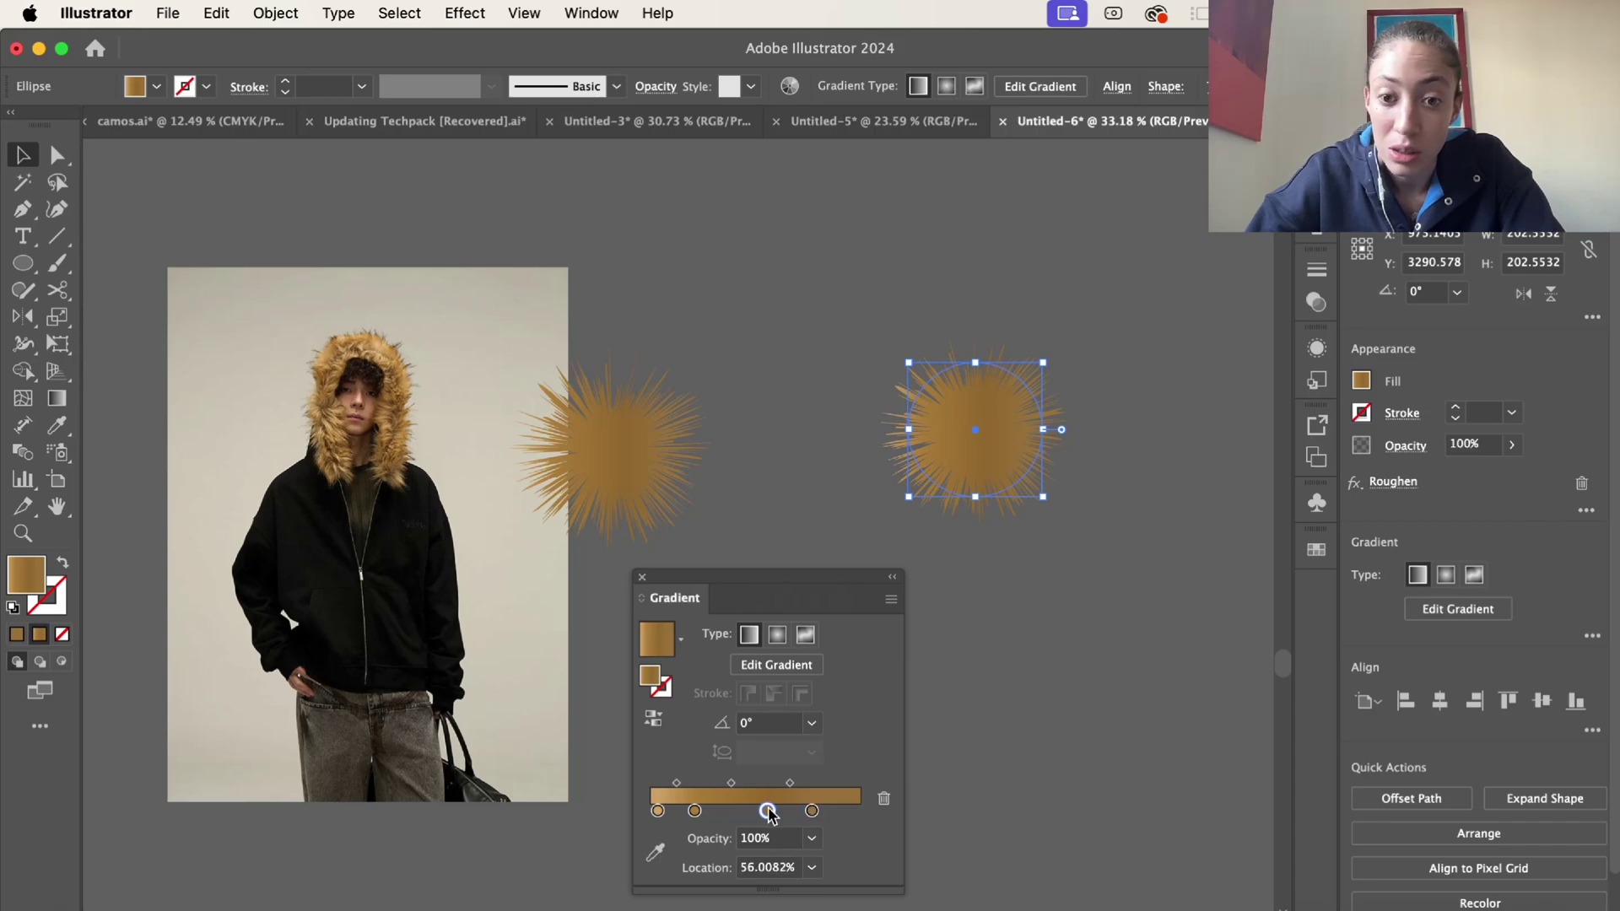
pyautogui.click(656, 853)
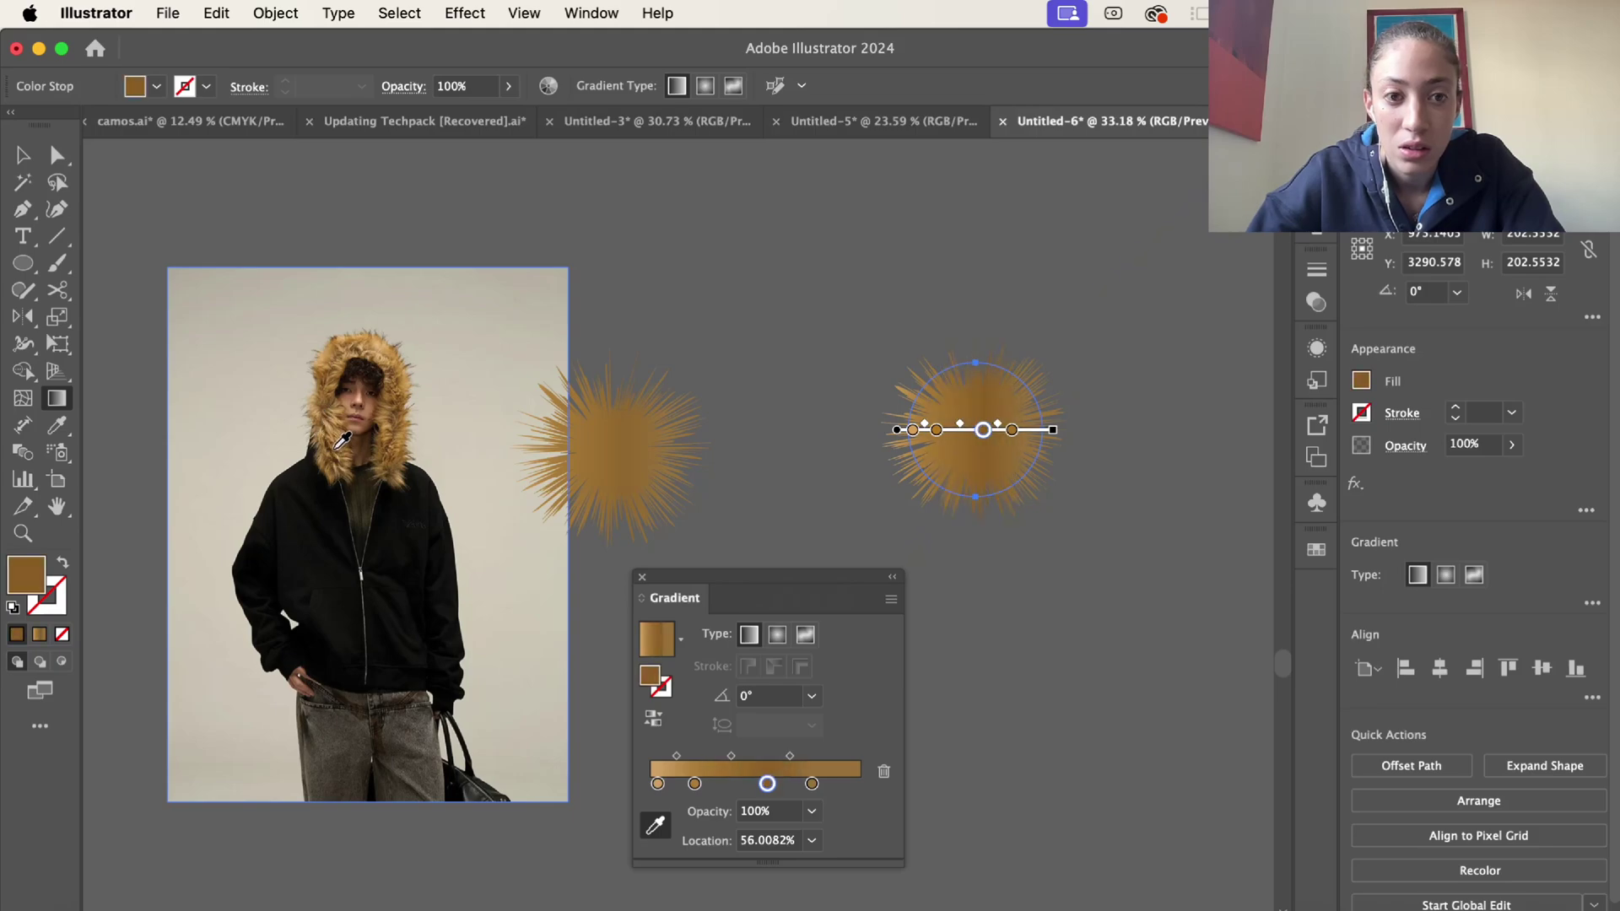
pyautogui.press('v')
# Step: Nudge the left starburst into place and select both starbursts together
pyautogui.click(882, 337)
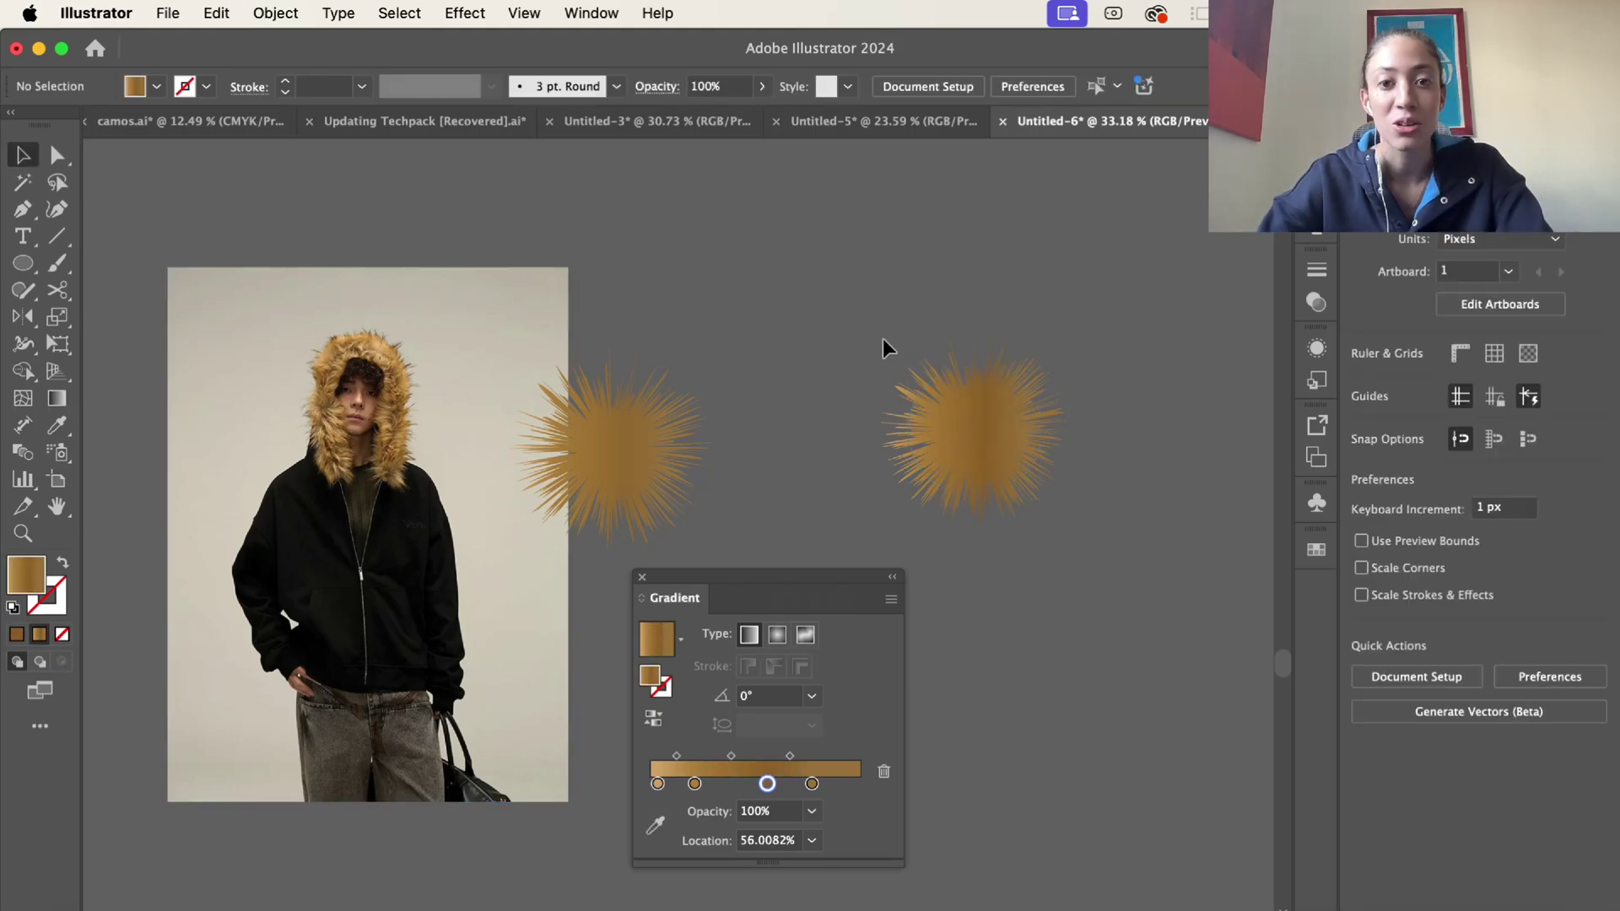
pyautogui.moveTo(657, 452); pyautogui.dragTo(632, 434)
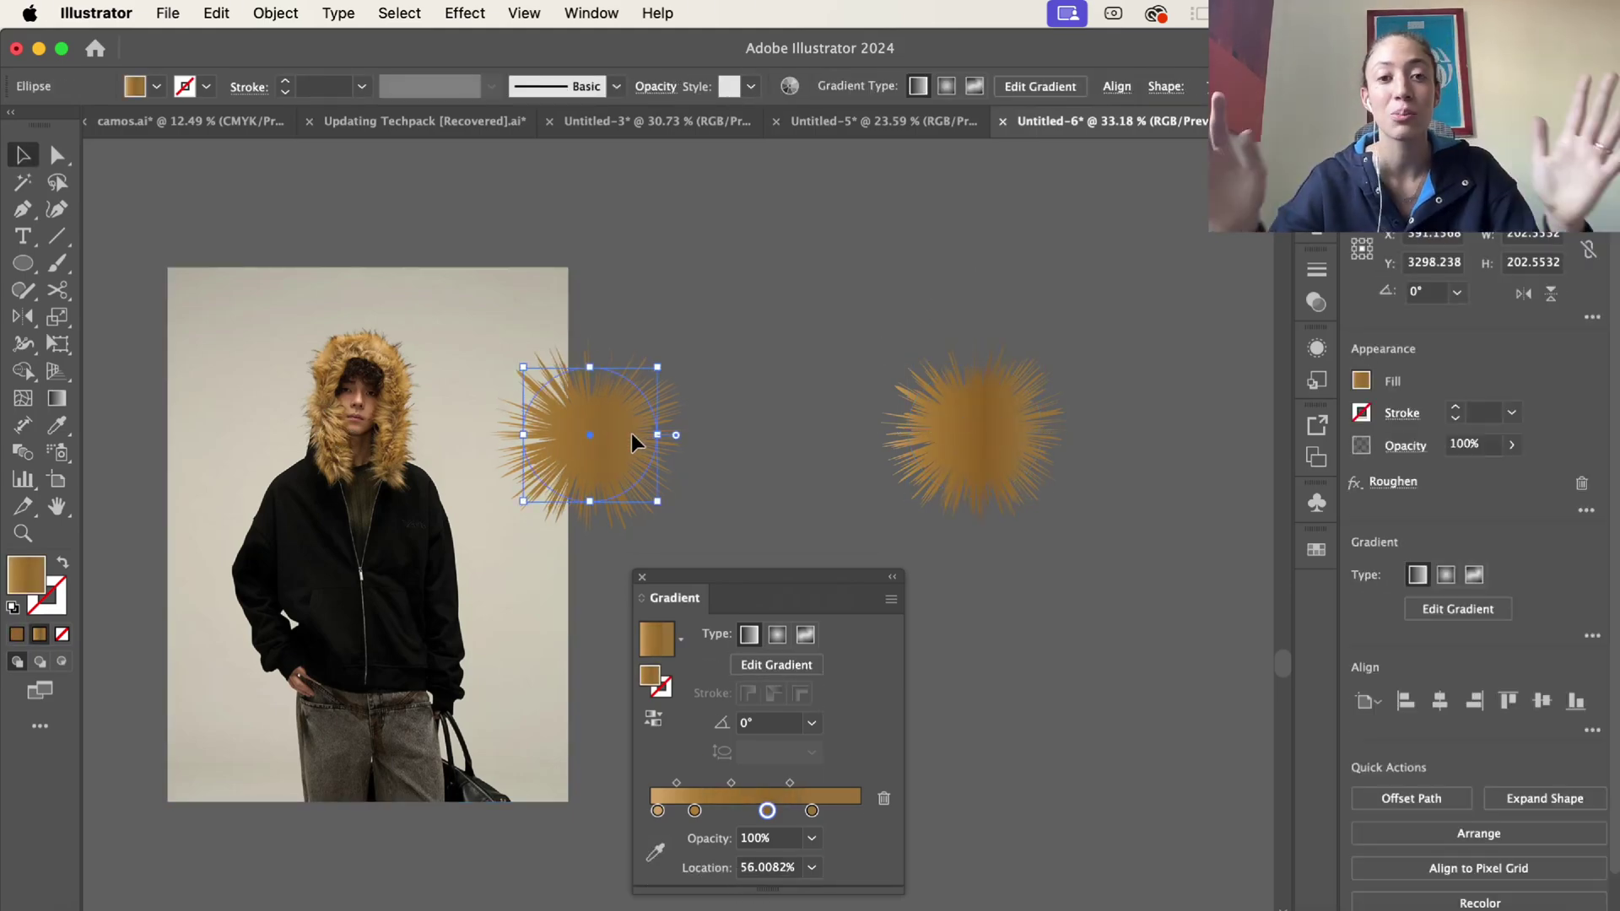
pyautogui.keyDown('shift'); pyautogui.click(631, 433); pyautogui.keyUp('shift')
pyautogui.click(596, 409)
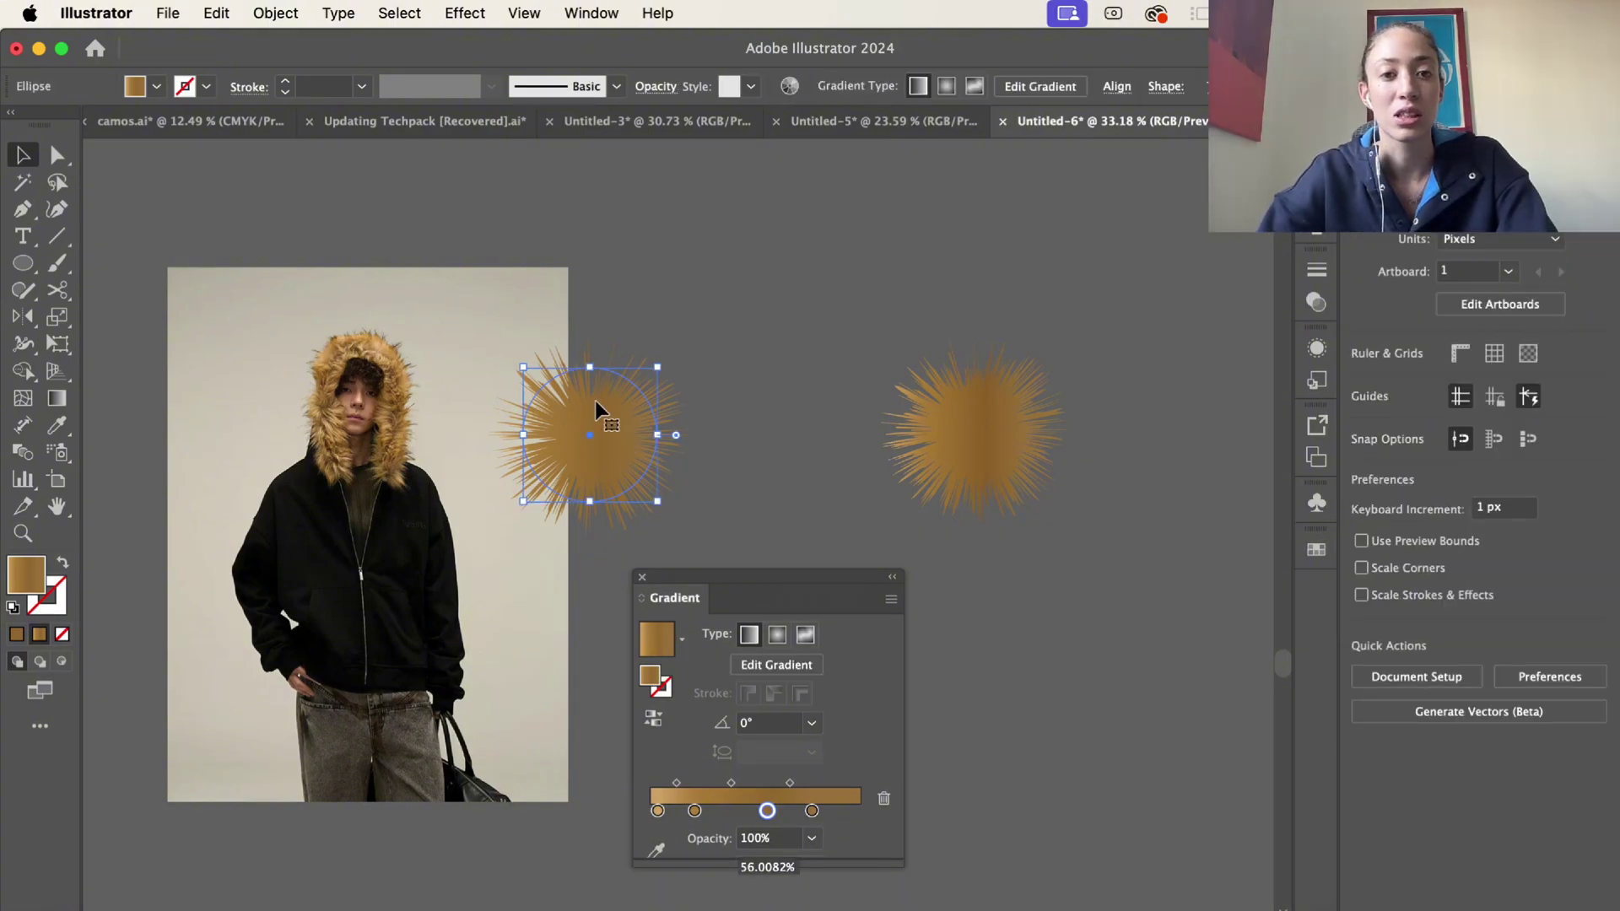
# Step: Blend the two selected starbursts together with the Blend tool
pyautogui.keyDown('shift'); pyautogui.click(933, 403); pyautogui.keyUp('shift')
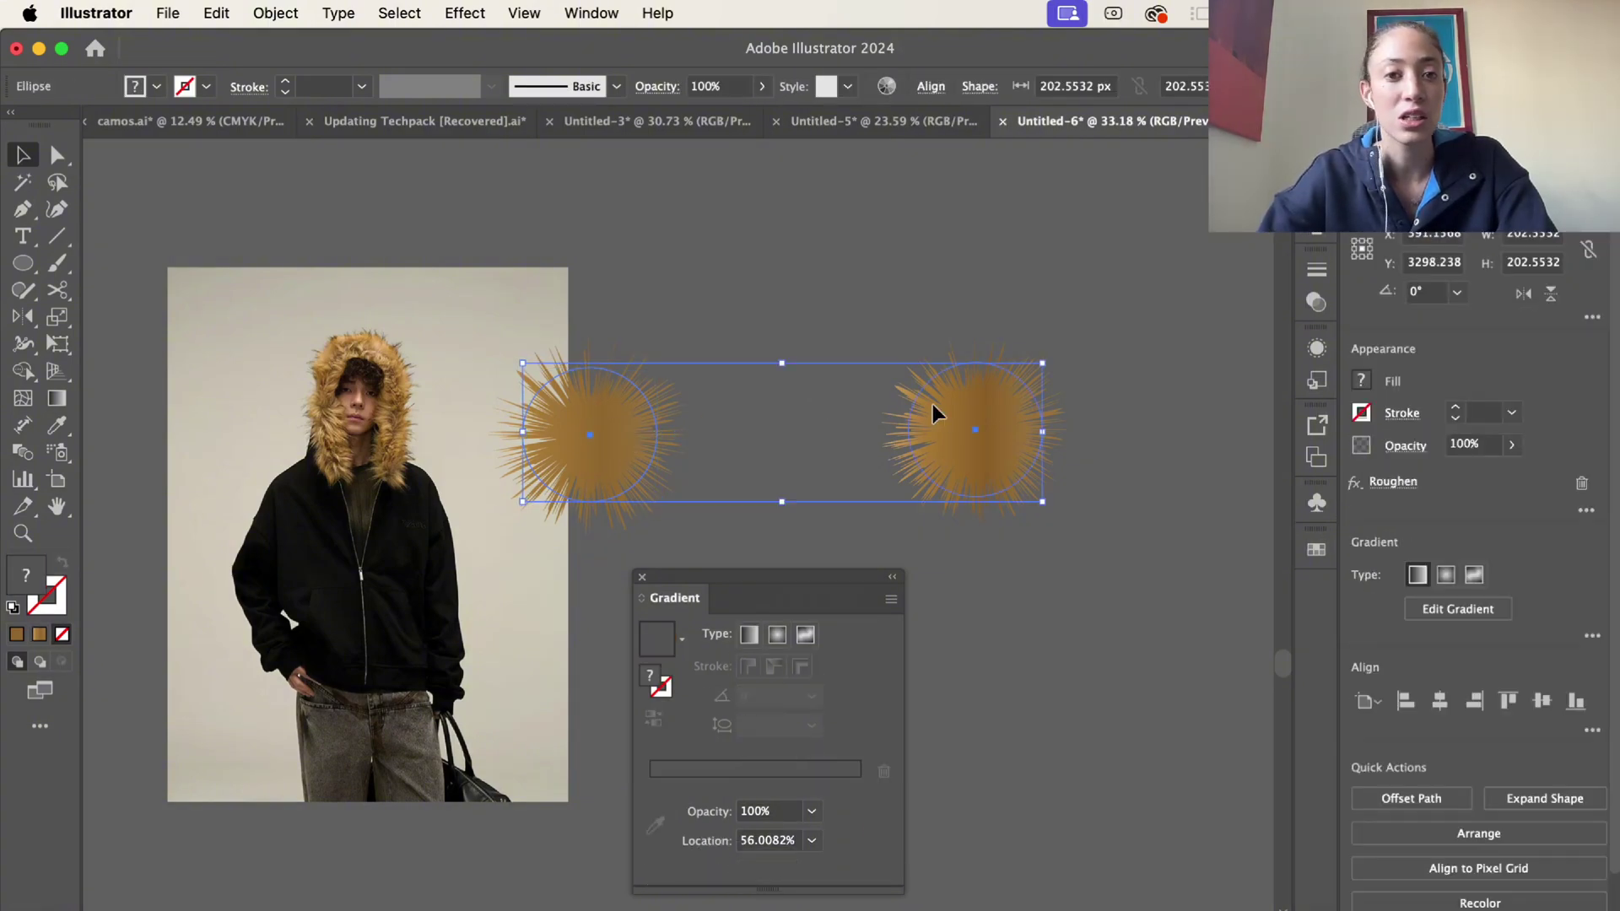
pyautogui.click(23, 454)
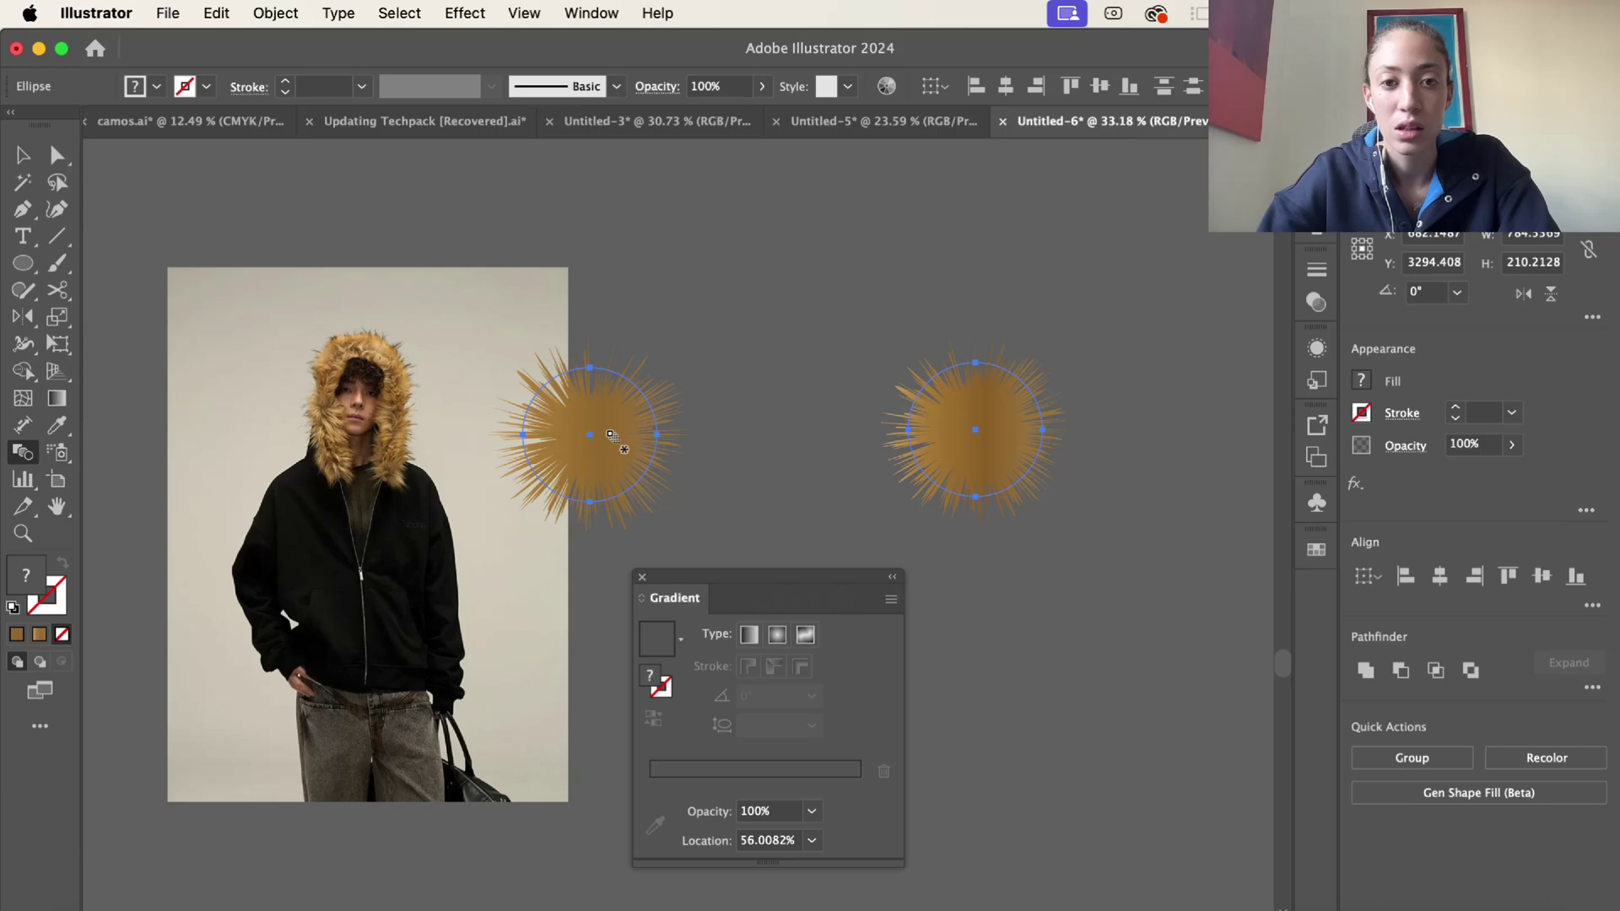
pyautogui.click(968, 419)
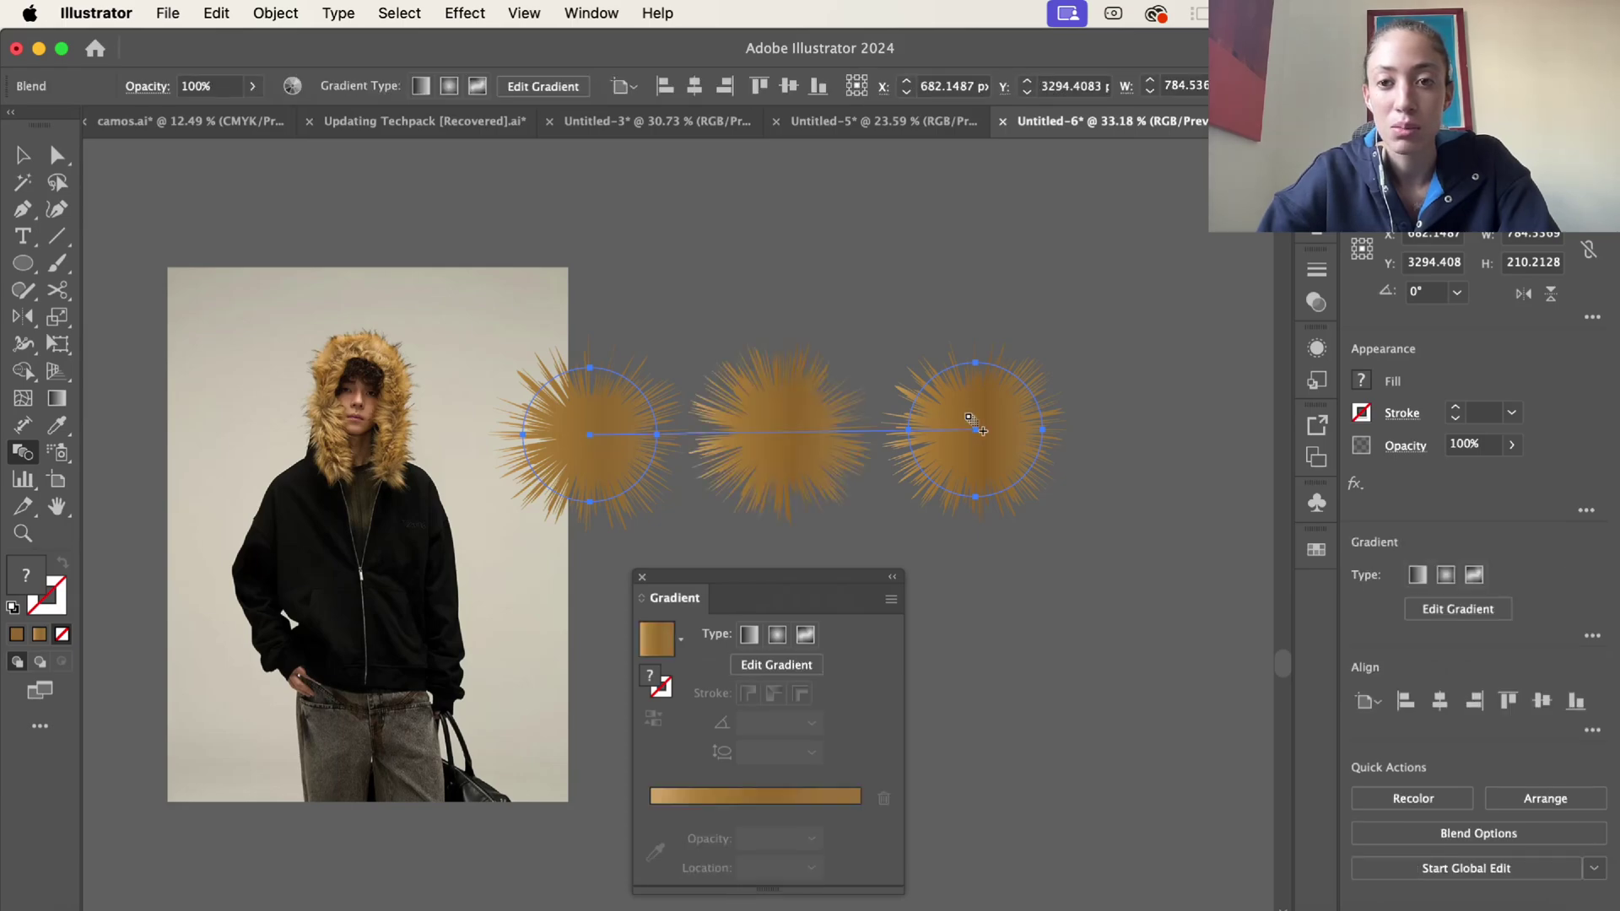
# Step: Set the blend spacing to Specified Steps with 51 steps
pyautogui.doubleClick(23, 456)
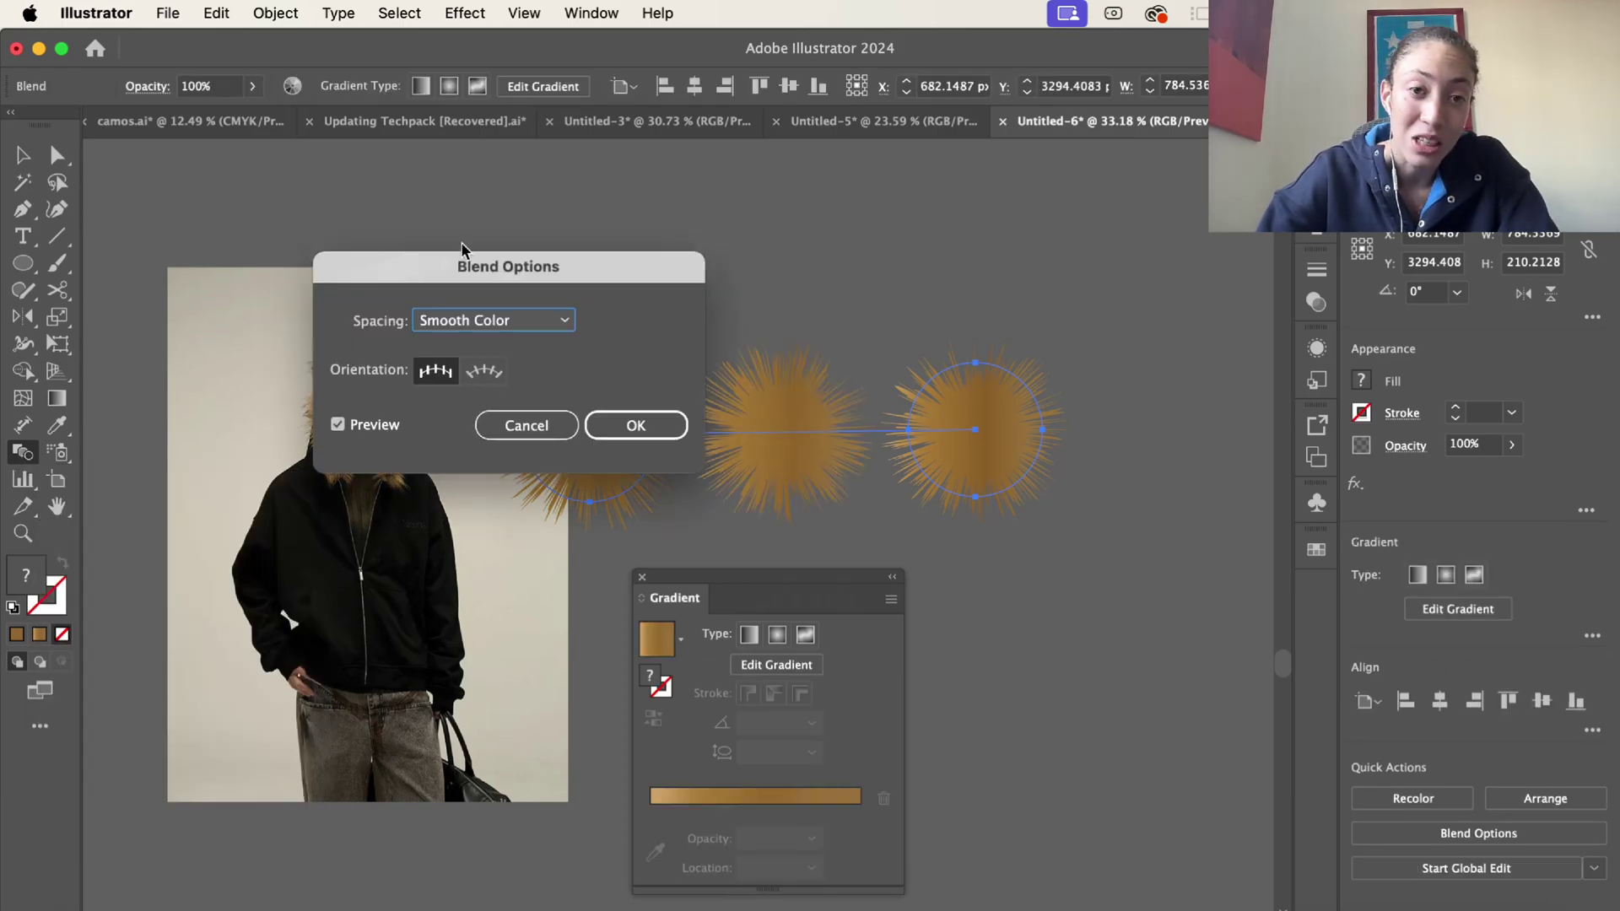
pyautogui.moveTo(477, 269); pyautogui.dragTo(346, 223)
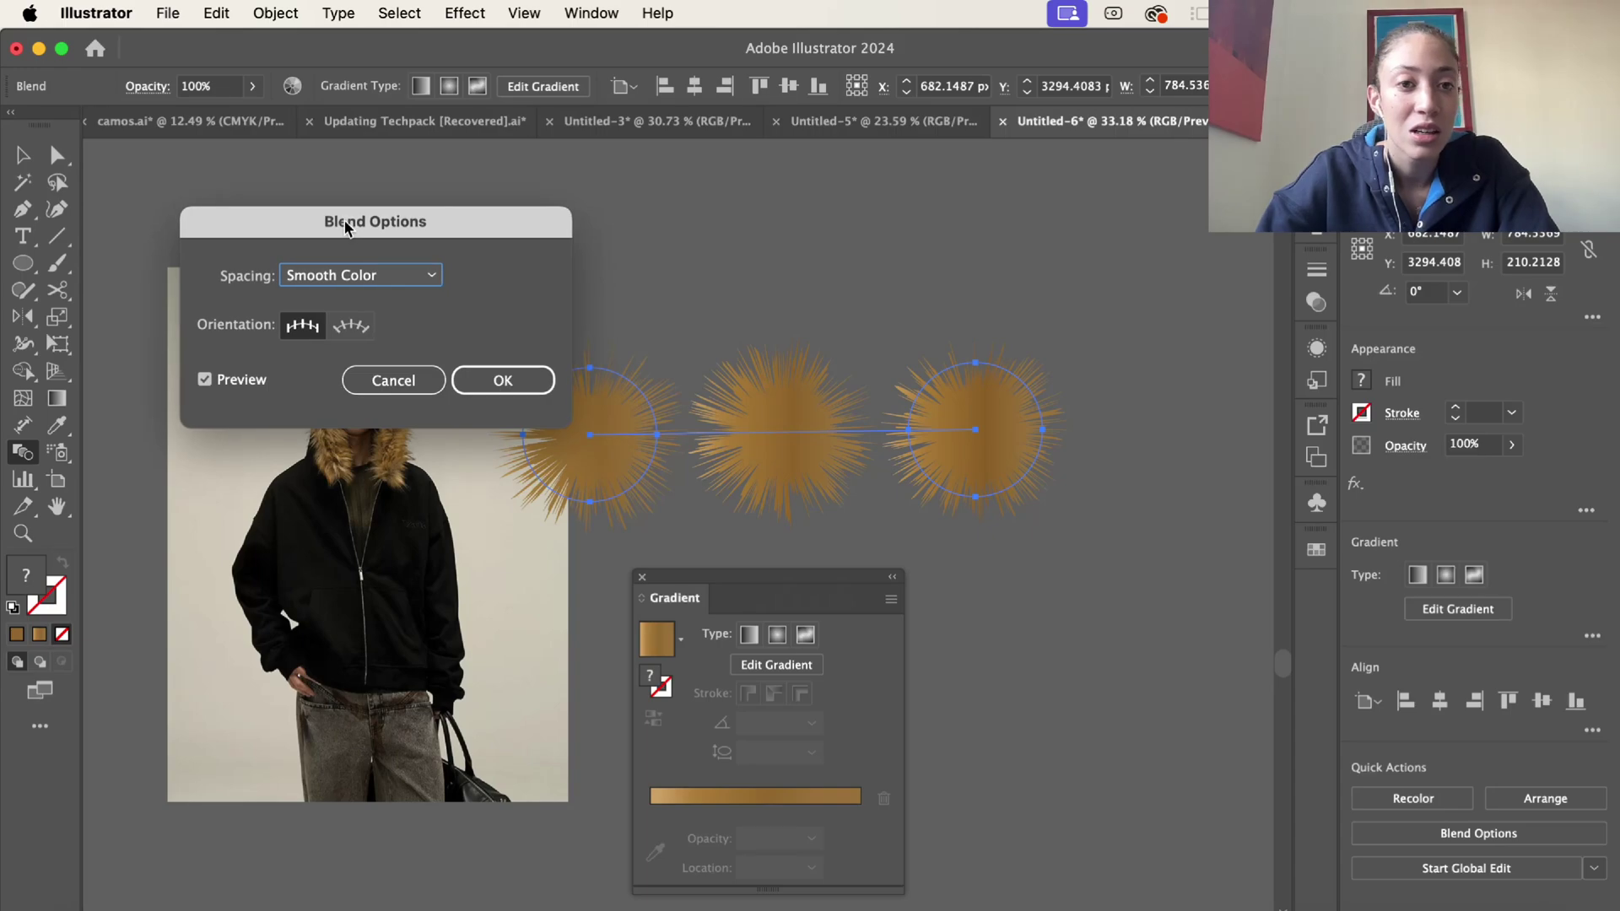
pyautogui.click(416, 277)
pyautogui.click(411, 322)
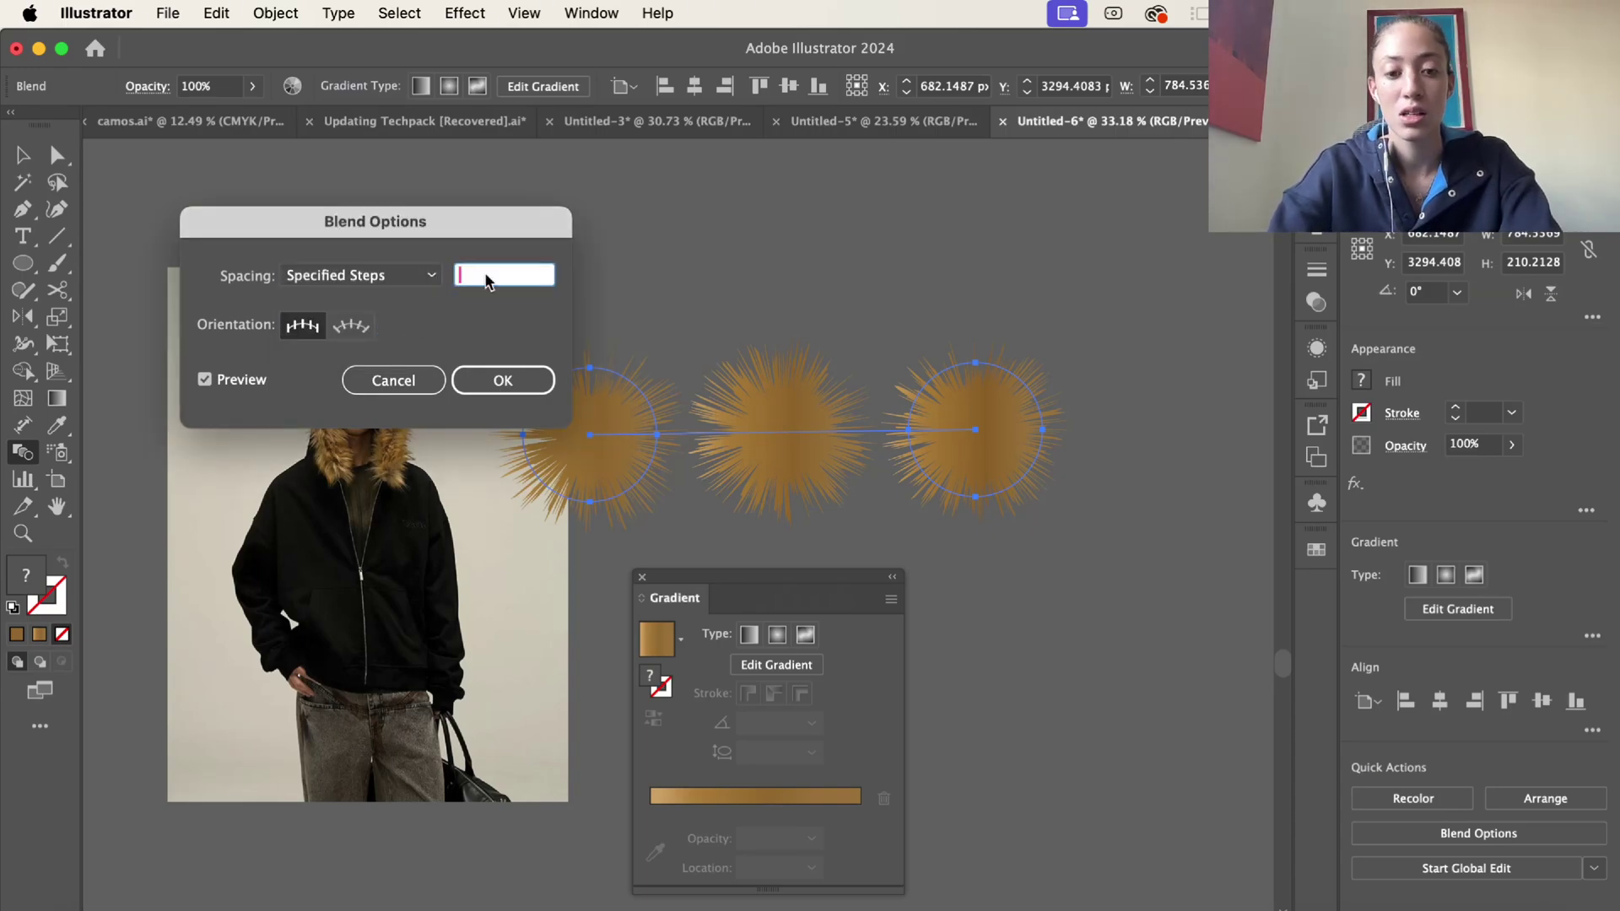
pyautogui.write('32')
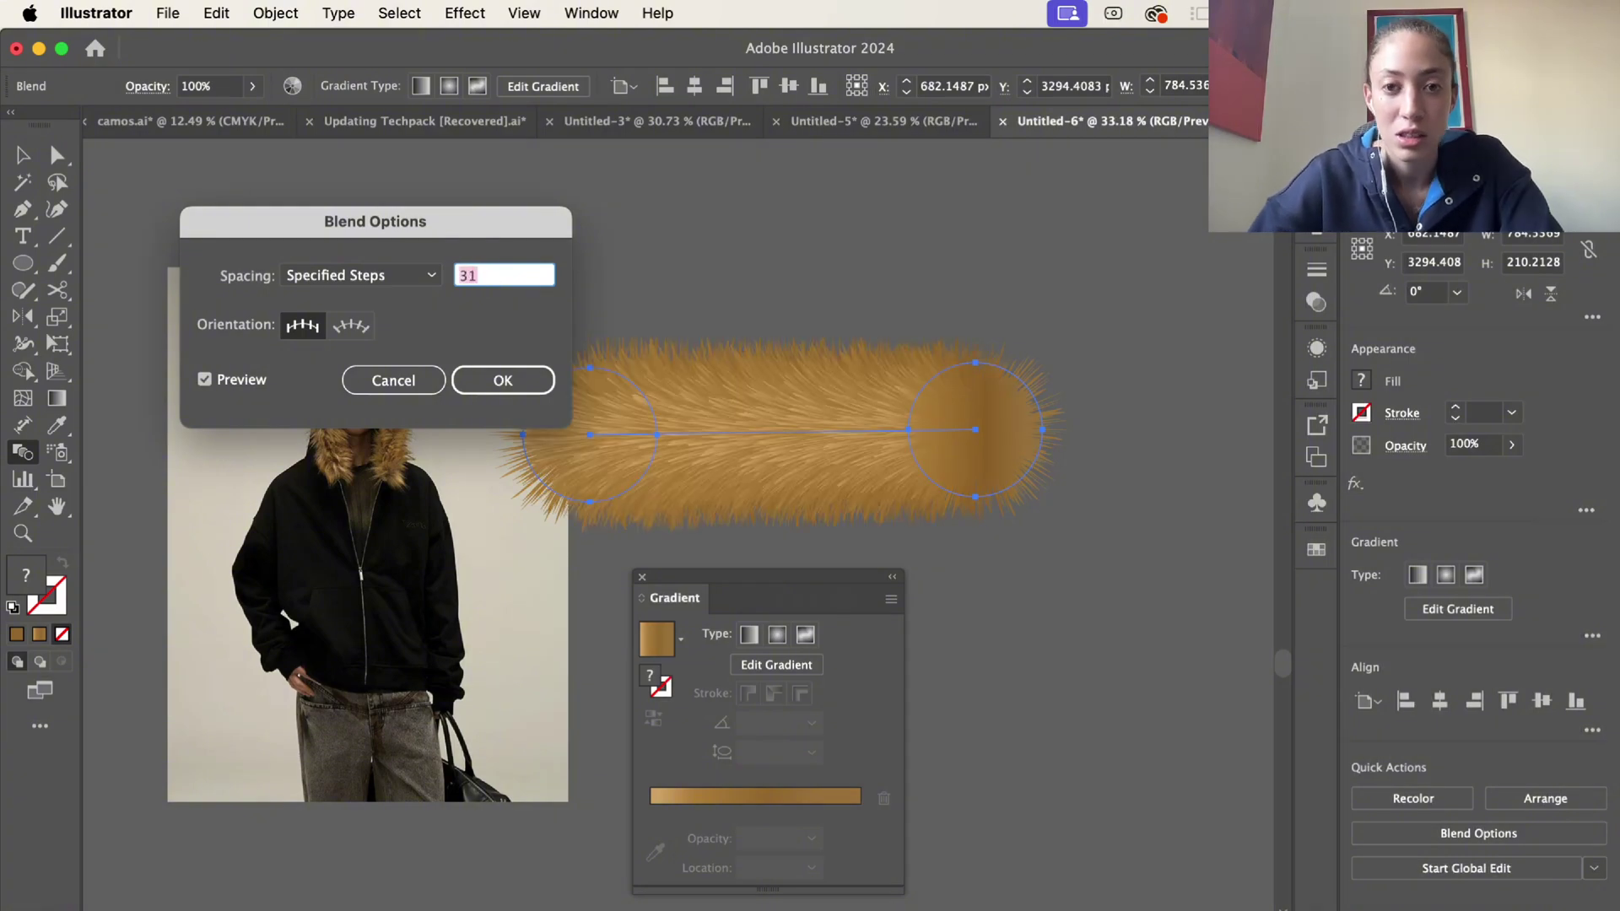
pyautogui.press('Up')
pyautogui.press('Up')
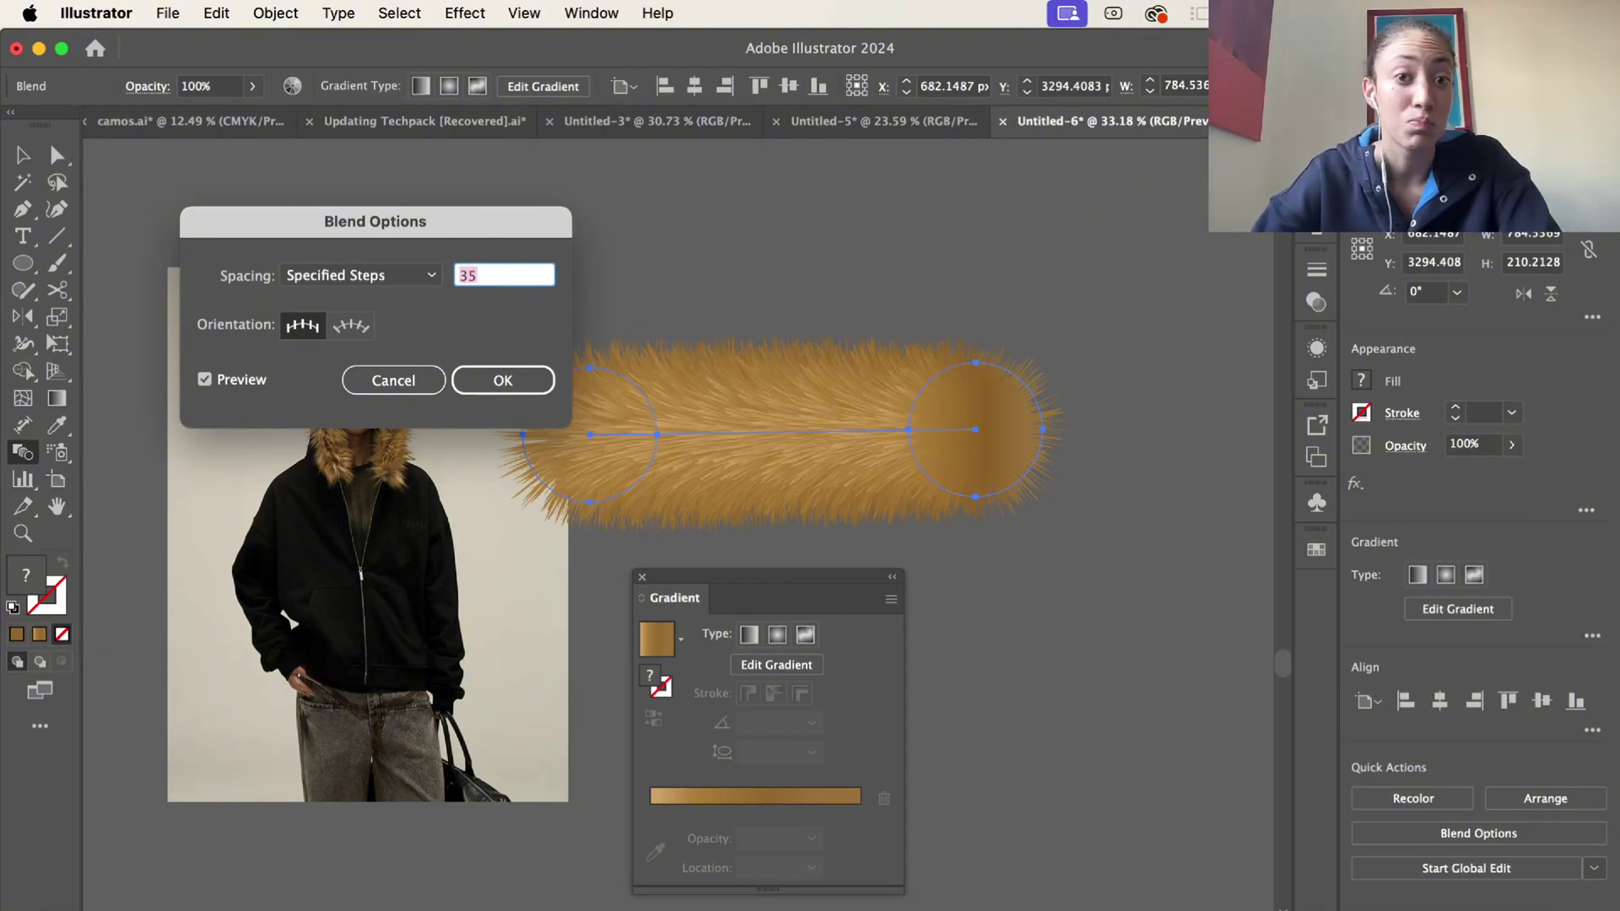
pyautogui.press('Up')
pyautogui.press('Up')
pyautogui.press('Up')
pyautogui.press('Up')
pyautogui.press('Up')
pyautogui.press('Up')
pyautogui.press('Up')
pyautogui.press('Up')
pyautogui.press('Up')
pyautogui.press('Up')
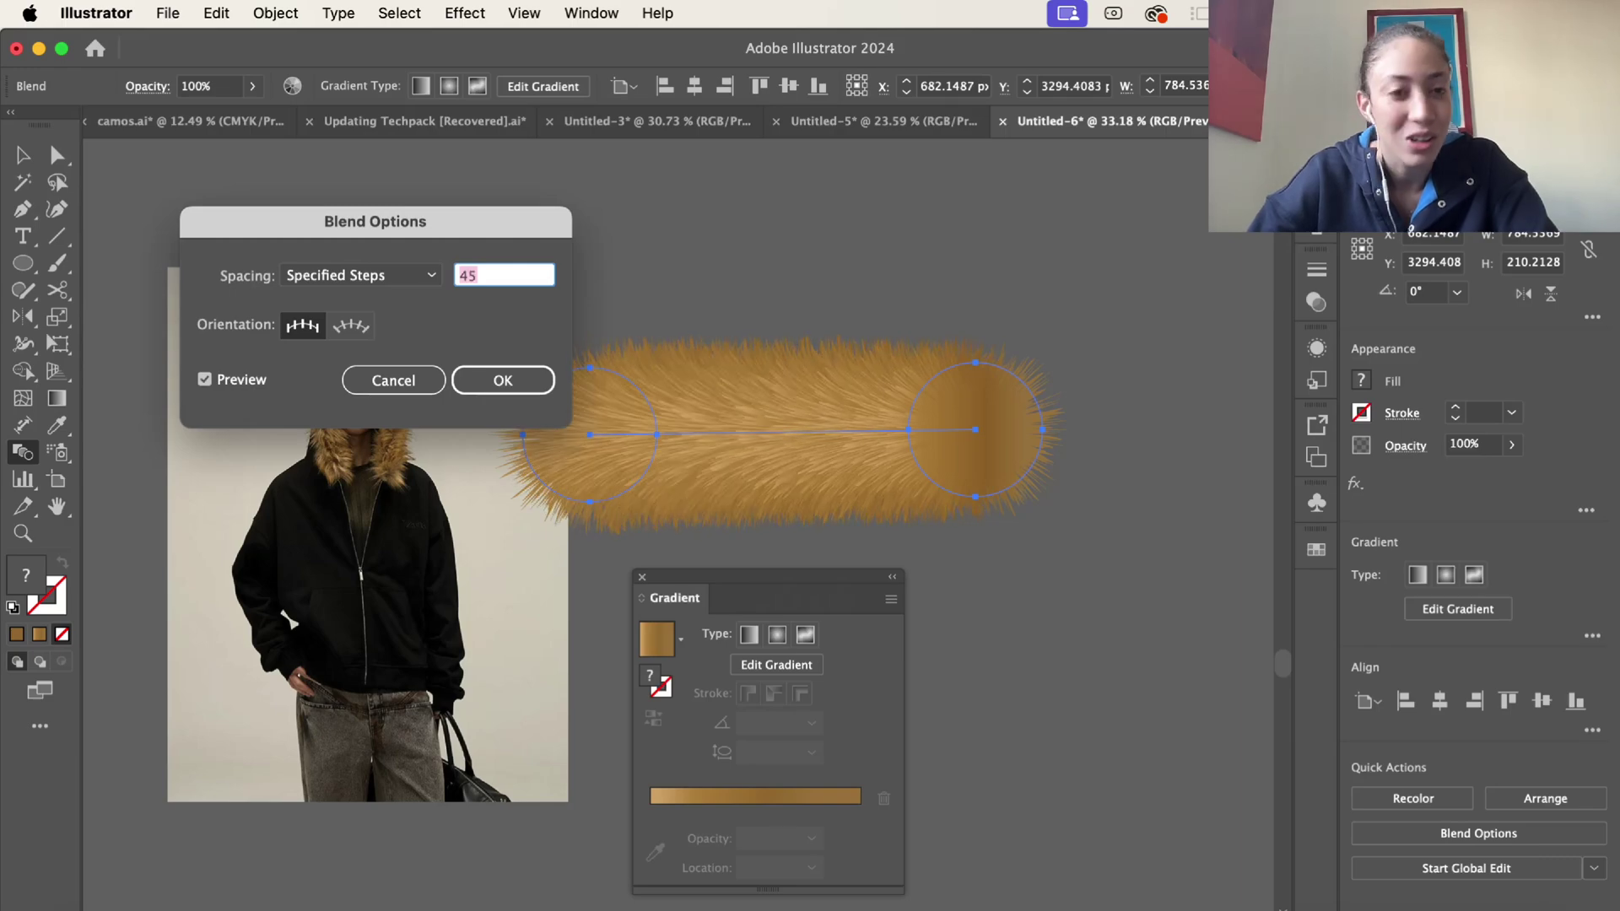
pyautogui.press('Up')
pyautogui.press('Up')
pyautogui.press('Up')
pyautogui.press('Up')
pyautogui.press('Up')
pyautogui.press('Up')
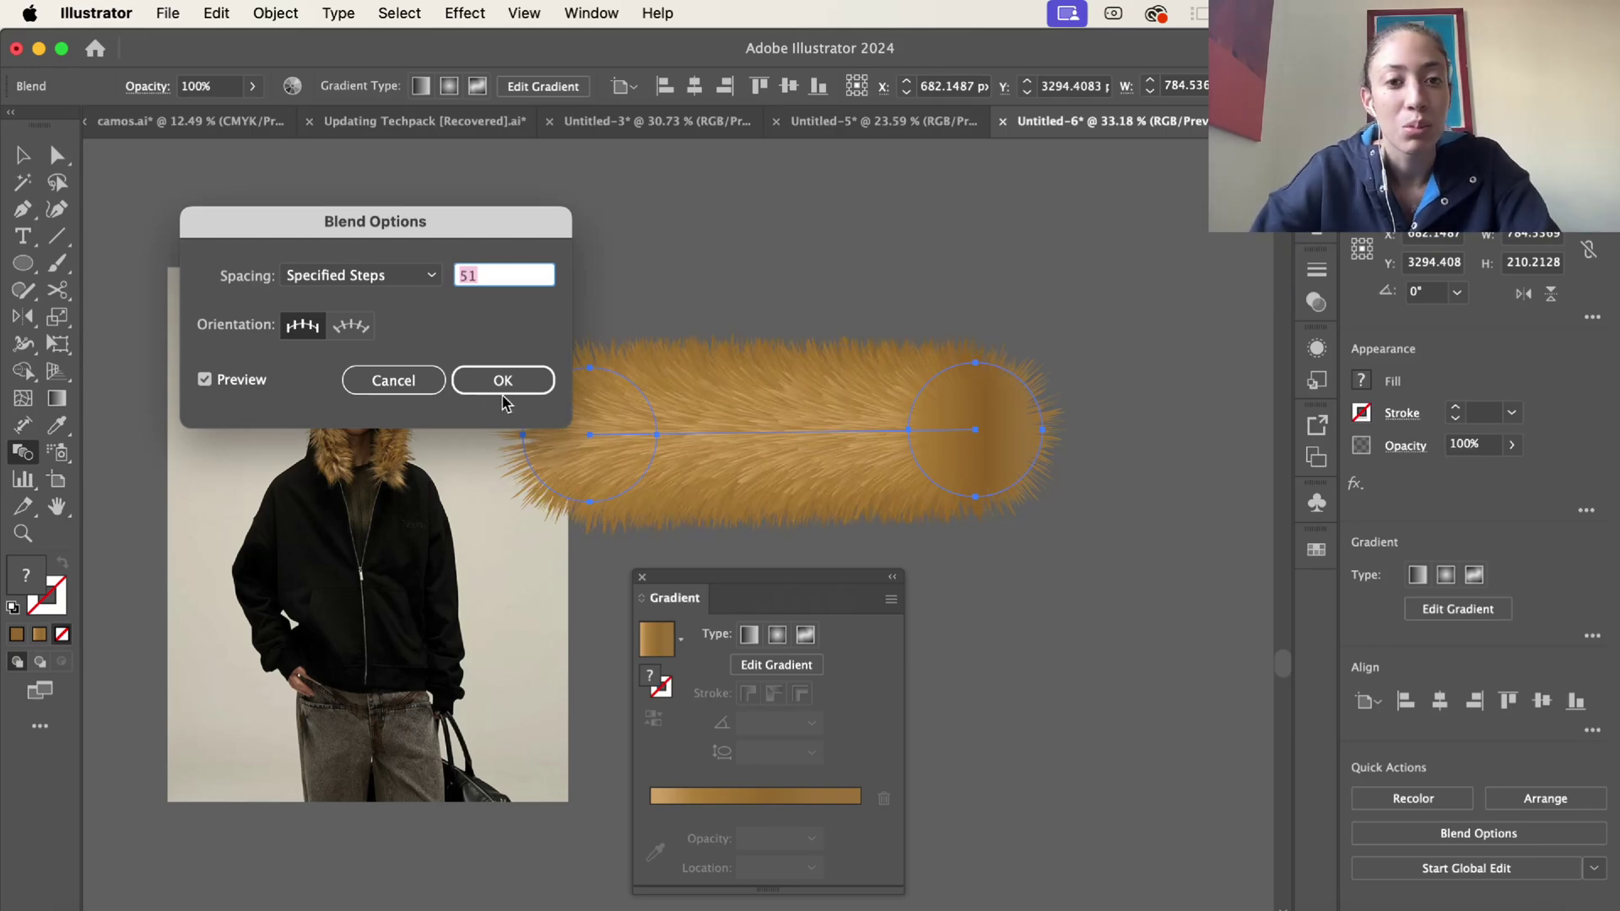
pyautogui.click(503, 381)
# Step: Vertically centre-align the blend's two end starbursts in isolation mode, then exit isolation
pyautogui.press('v')
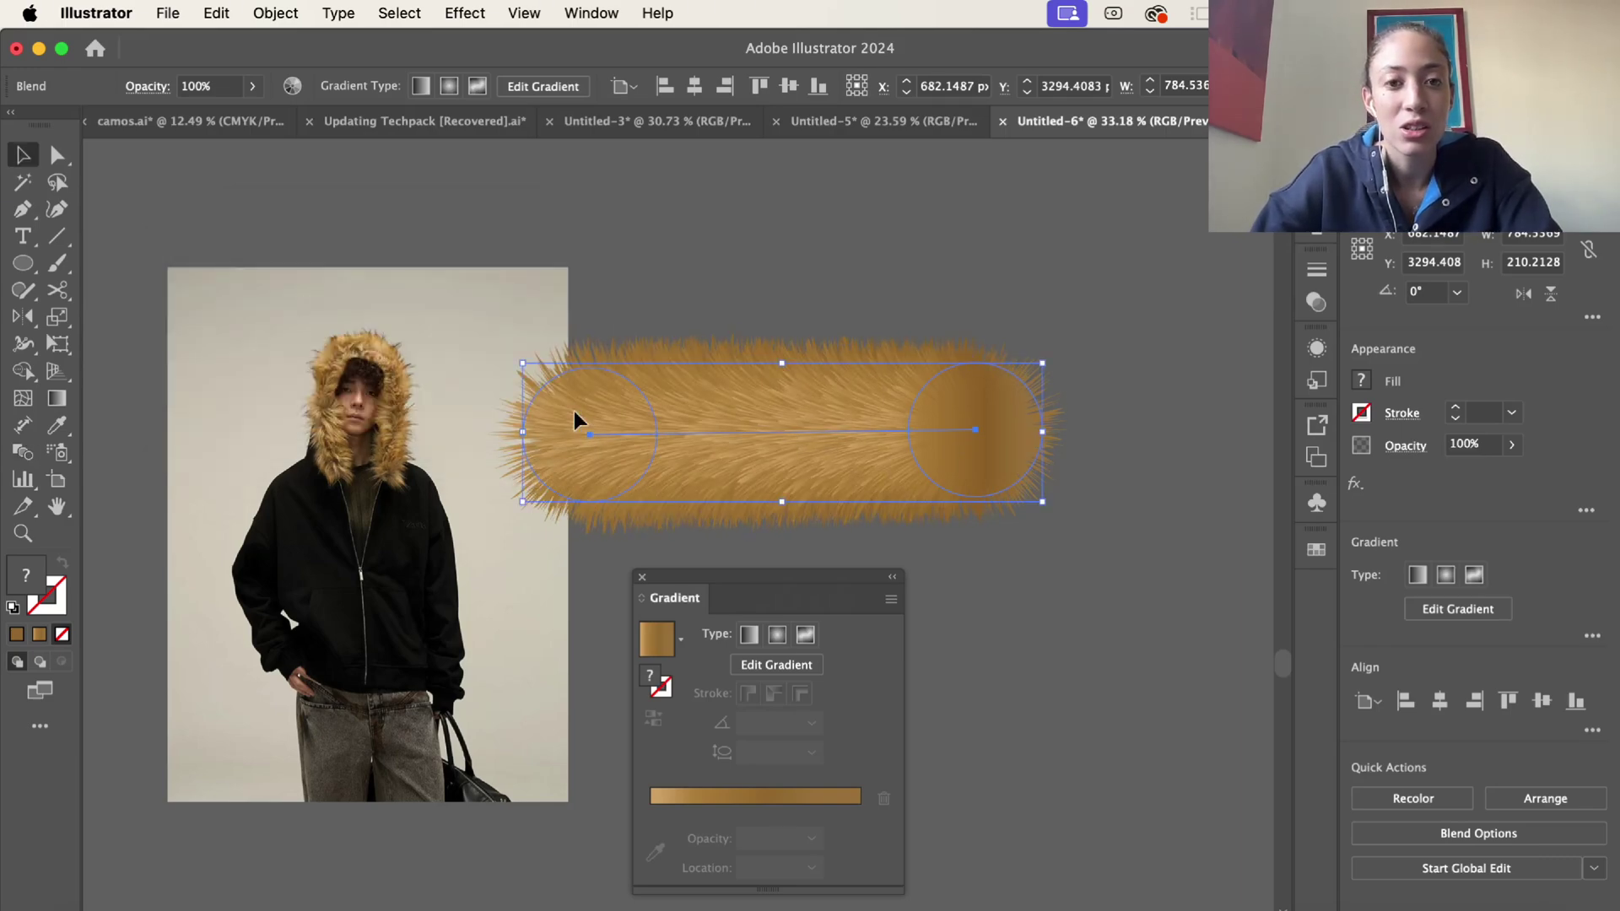
pyautogui.doubleClick(574, 413)
pyautogui.keyDown('shift'); pyautogui.click(973, 428); pyautogui.keyUp('shift')
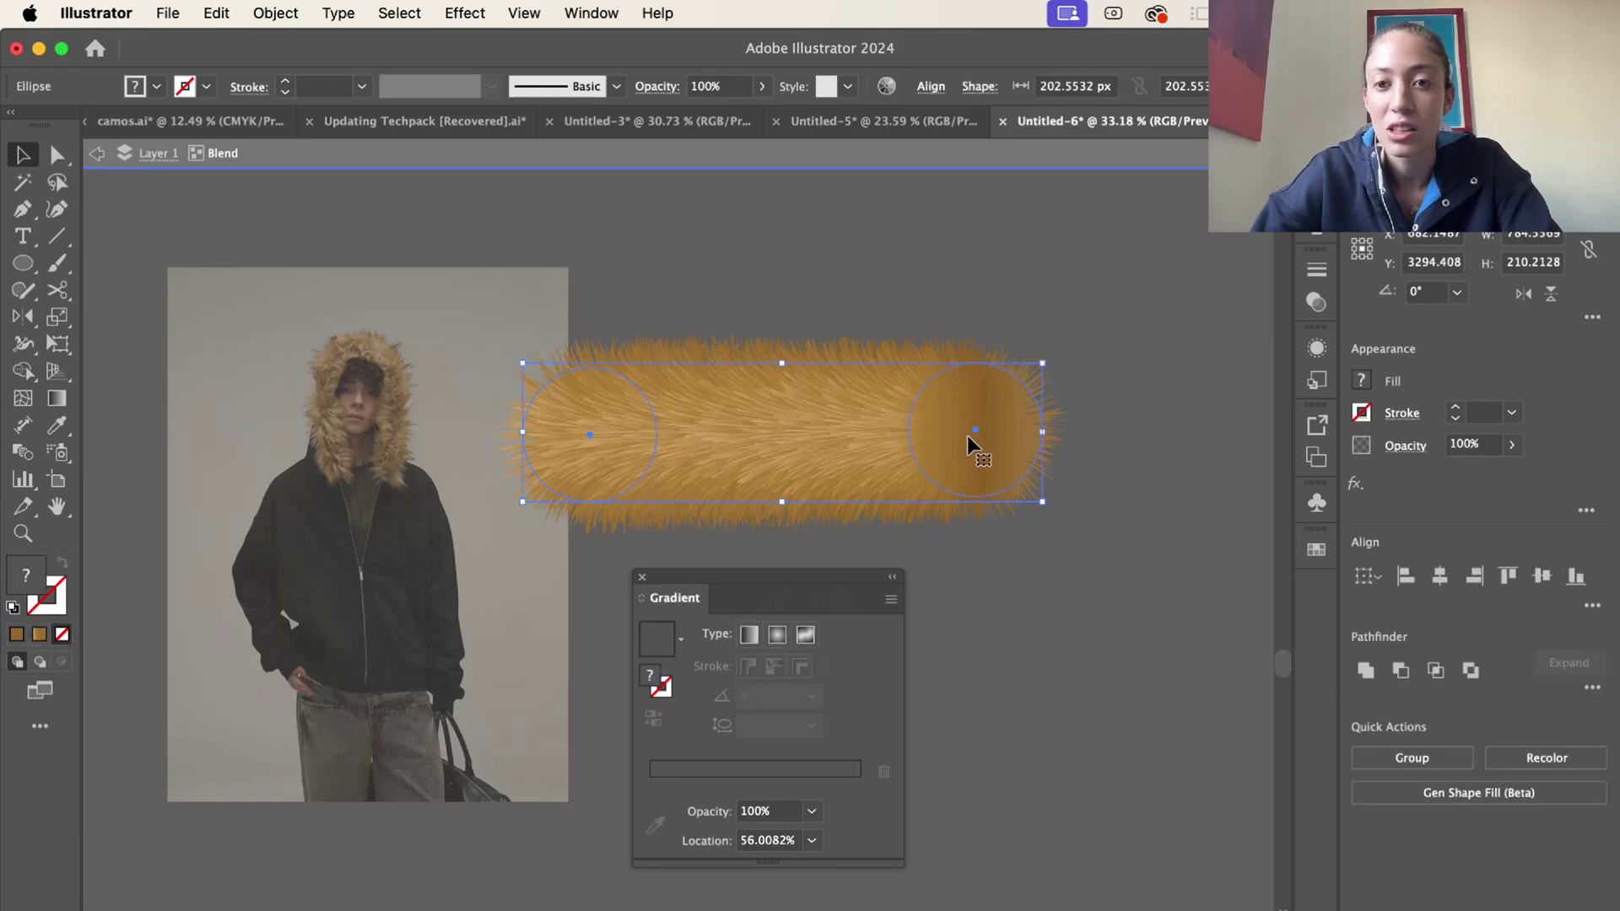
pyautogui.click(1541, 579)
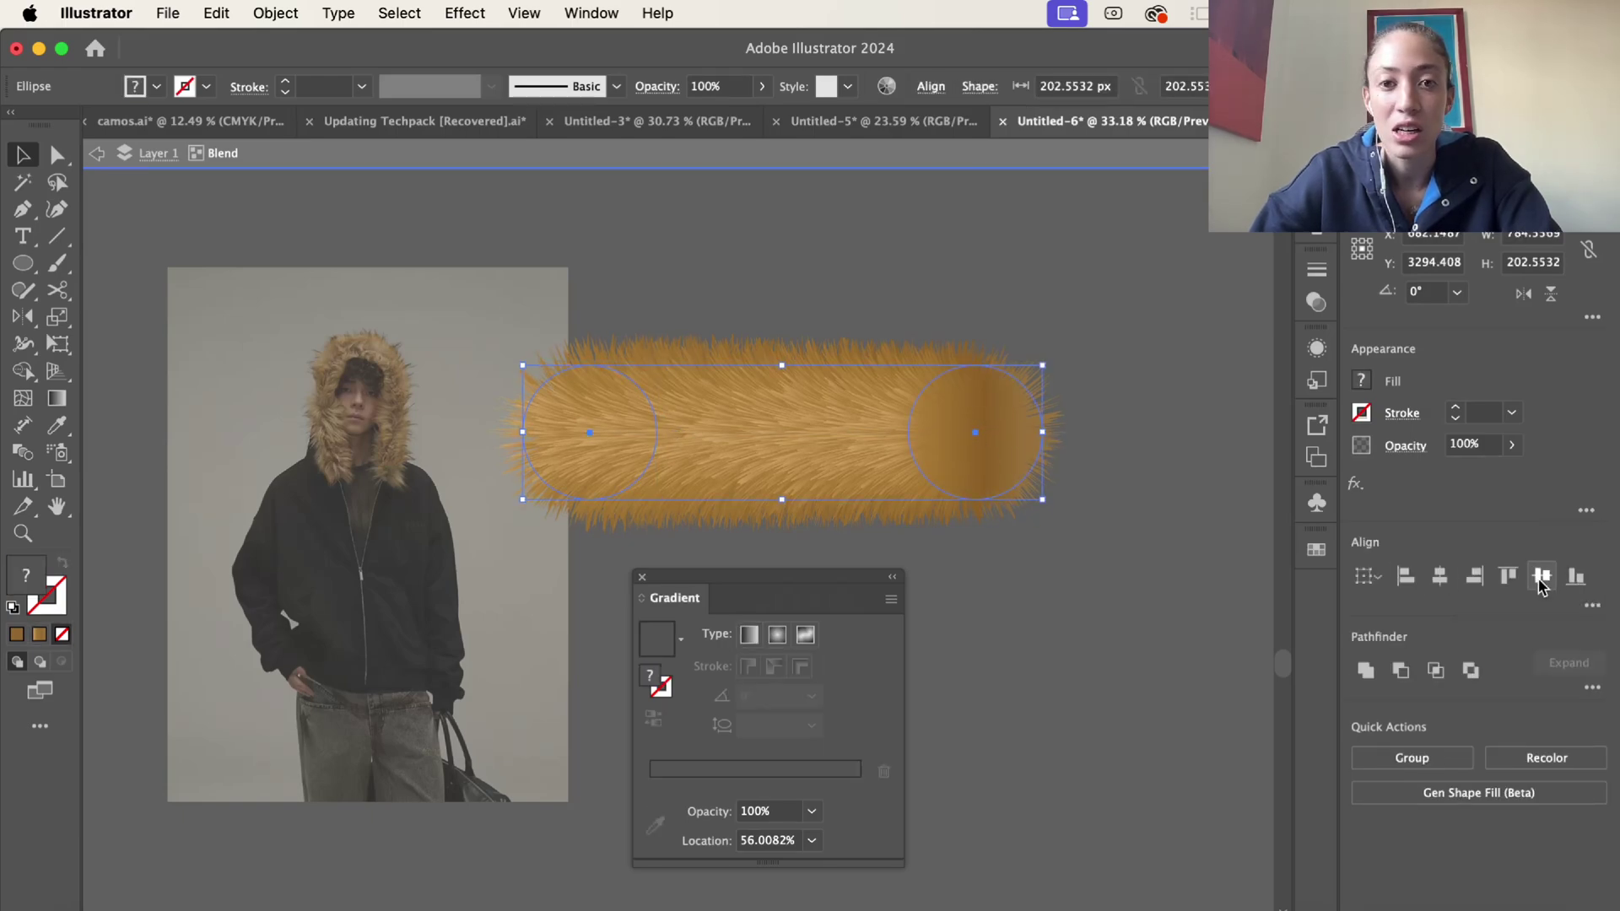
pyautogui.click(1129, 526)
pyautogui.doubleClick(1129, 526)
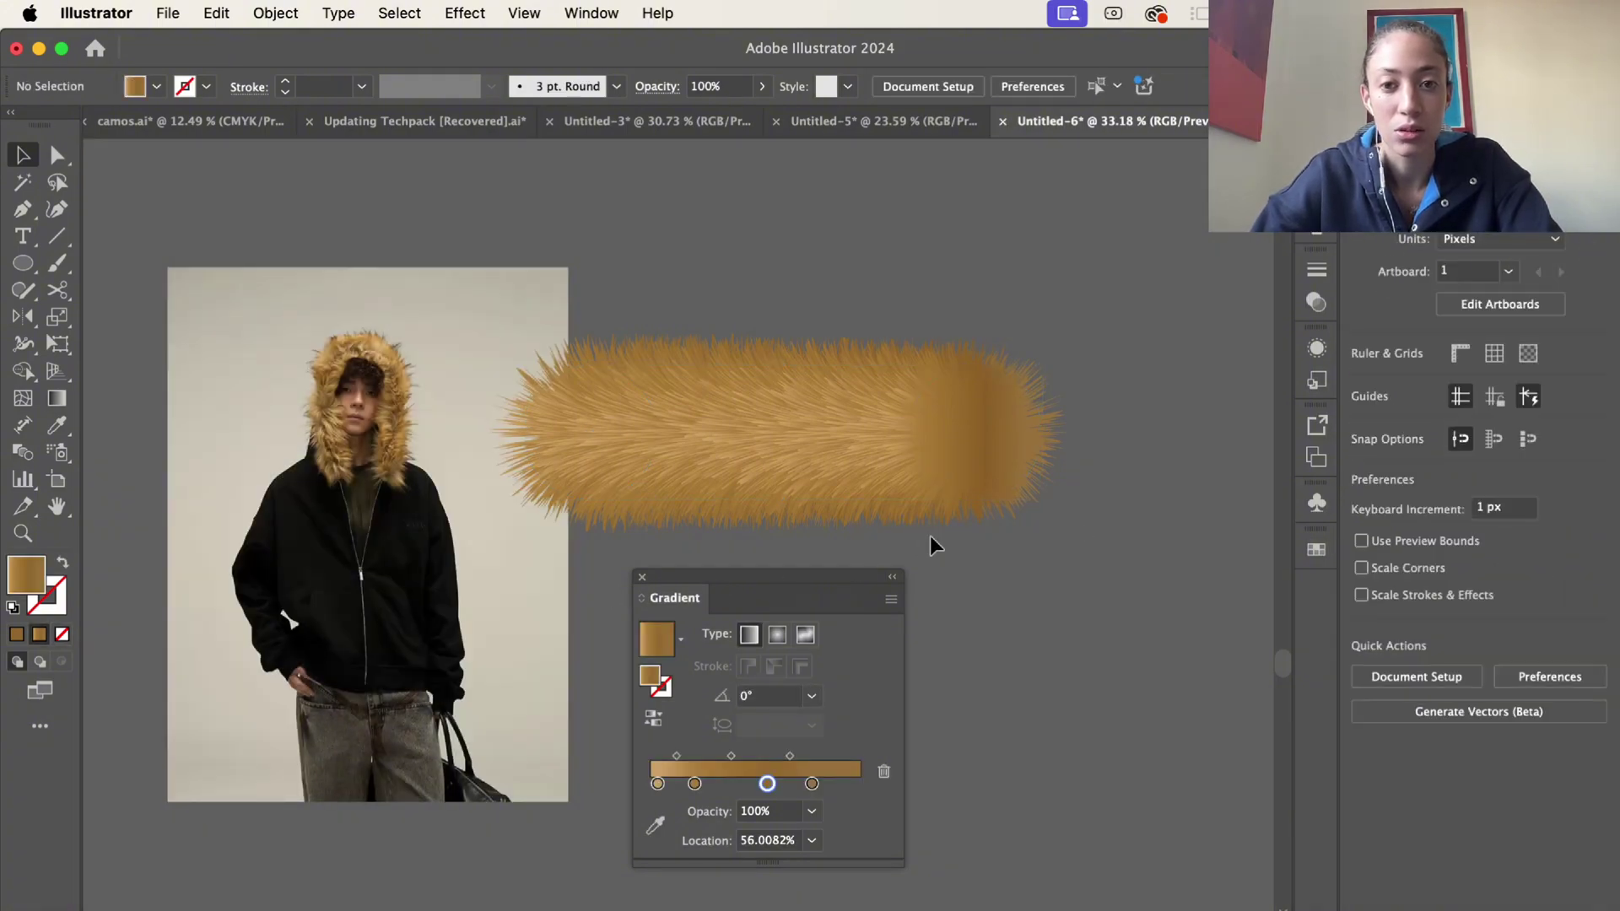
pyautogui.scroll(-5, 929, 535)
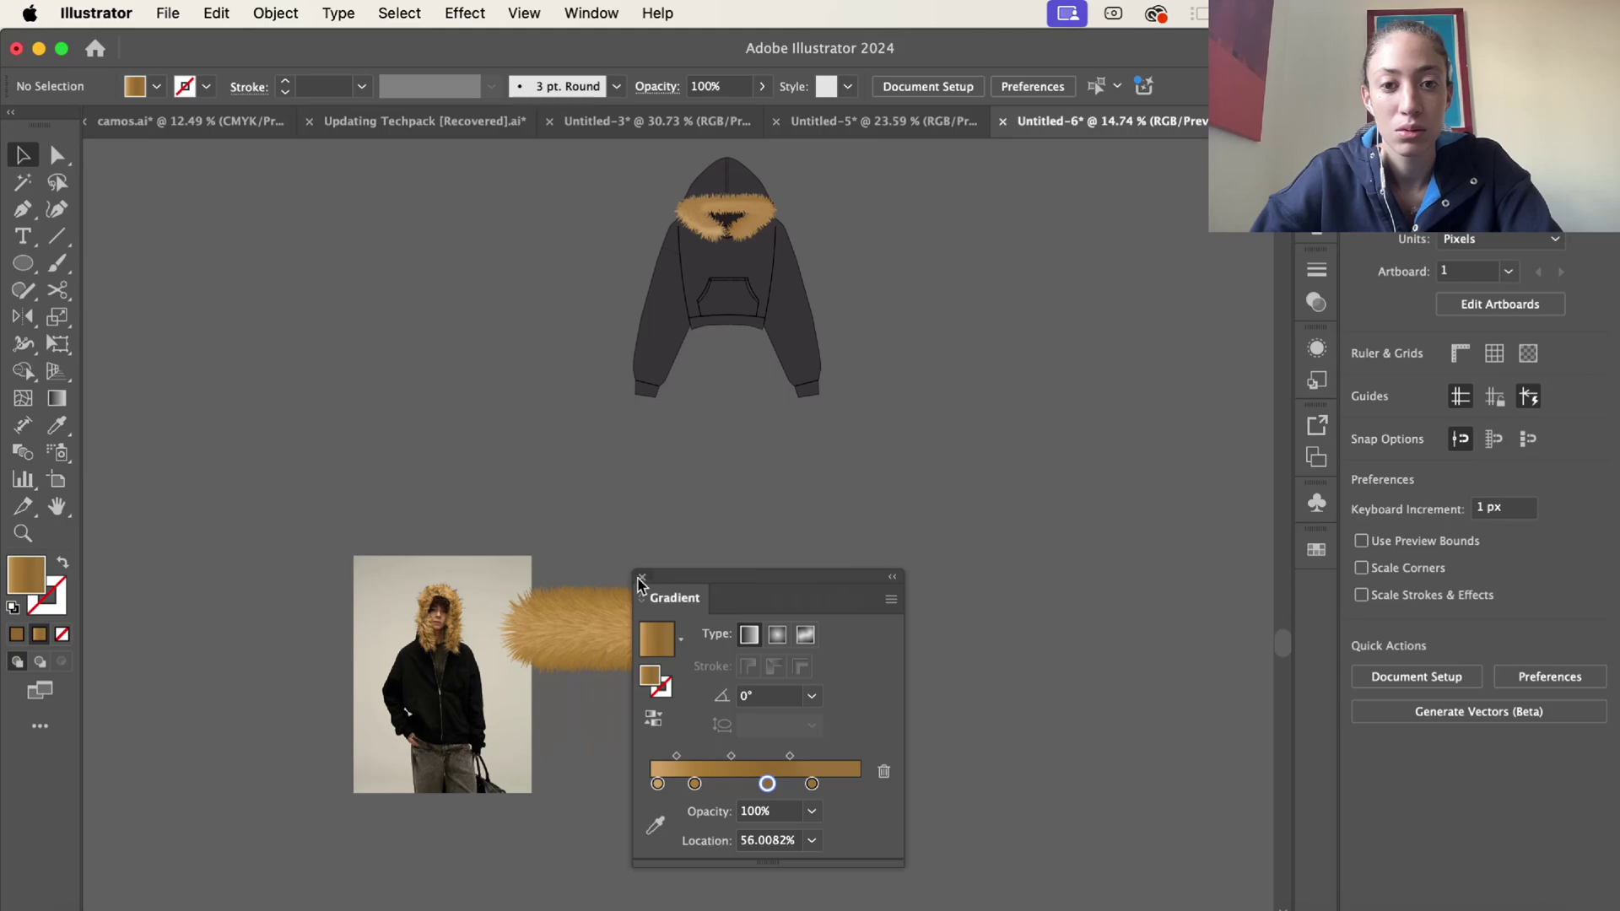
# Step: Move the fur strip over to the hoodie and delete the hood's old fur collar
pyautogui.click(640, 579)
pyautogui.moveTo(590, 636); pyautogui.dragTo(728, 412)
pyautogui.scroll(3, 728, 411)
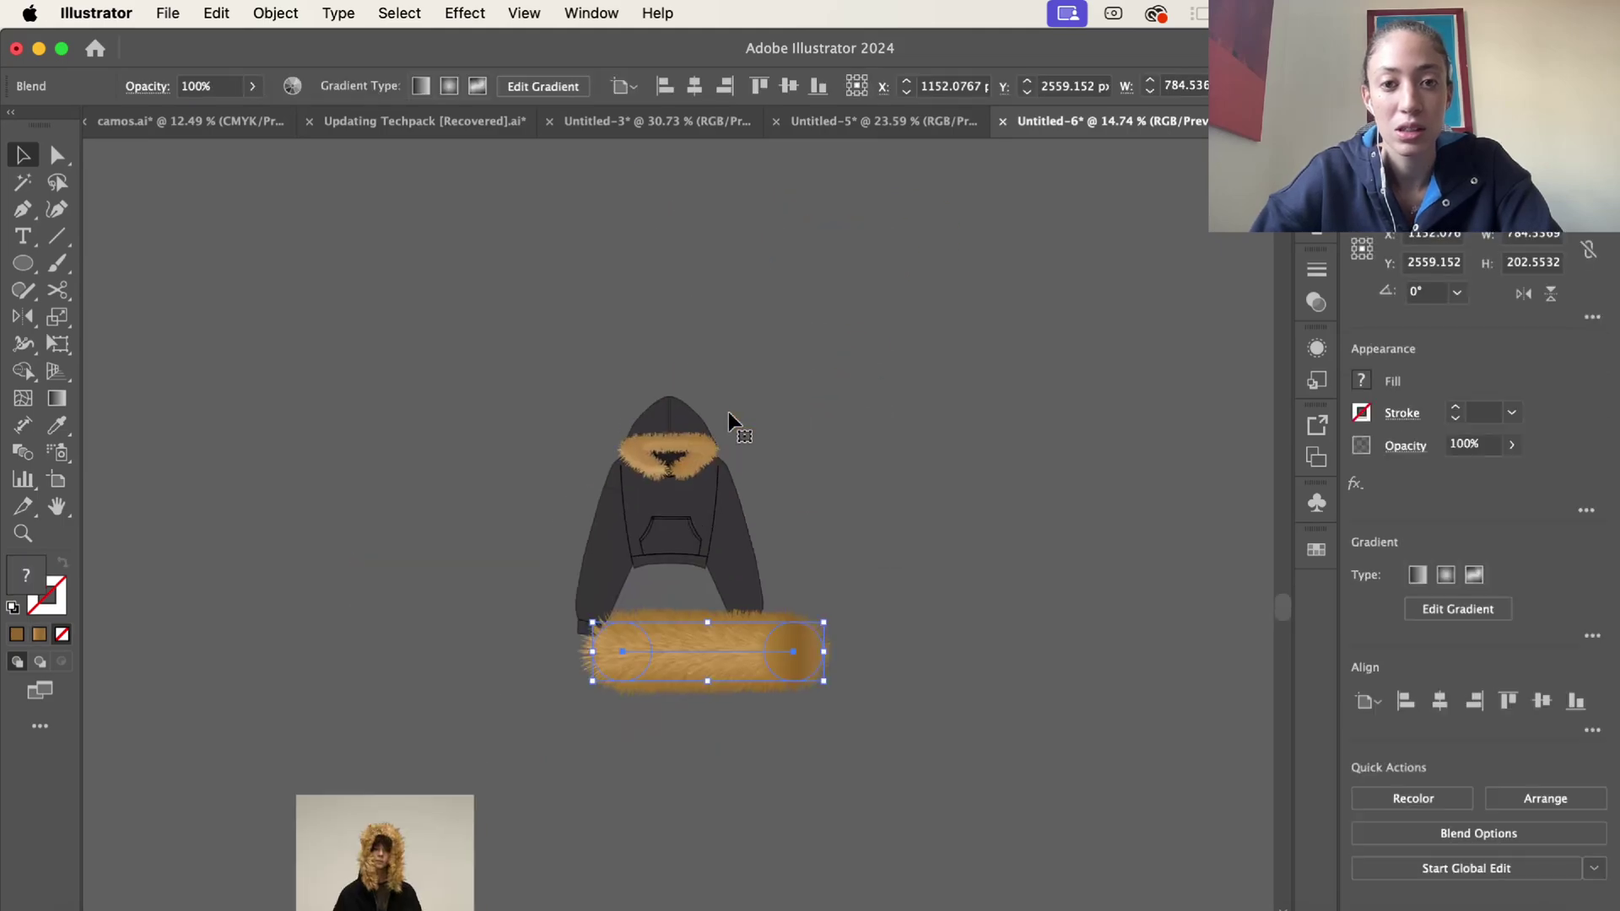
pyautogui.scroll(5, 727, 412)
pyautogui.click(746, 306)
pyautogui.press('Delete')
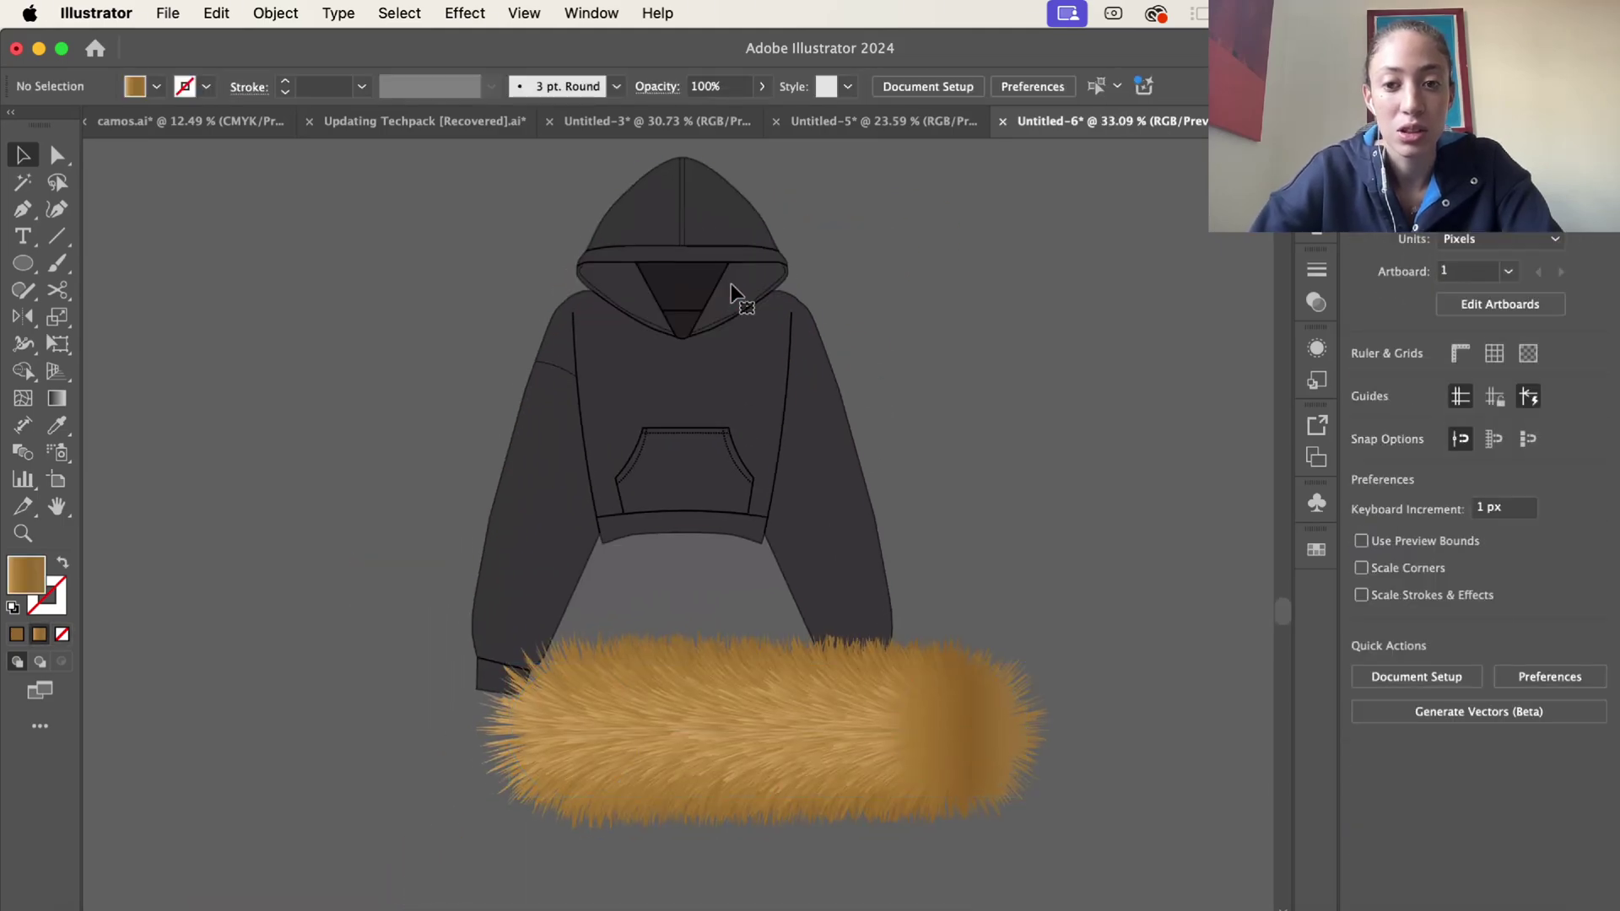
# Step: Scale the fur strip down to about 298 px wide and place it on the hoodie
pyautogui.click(832, 692)
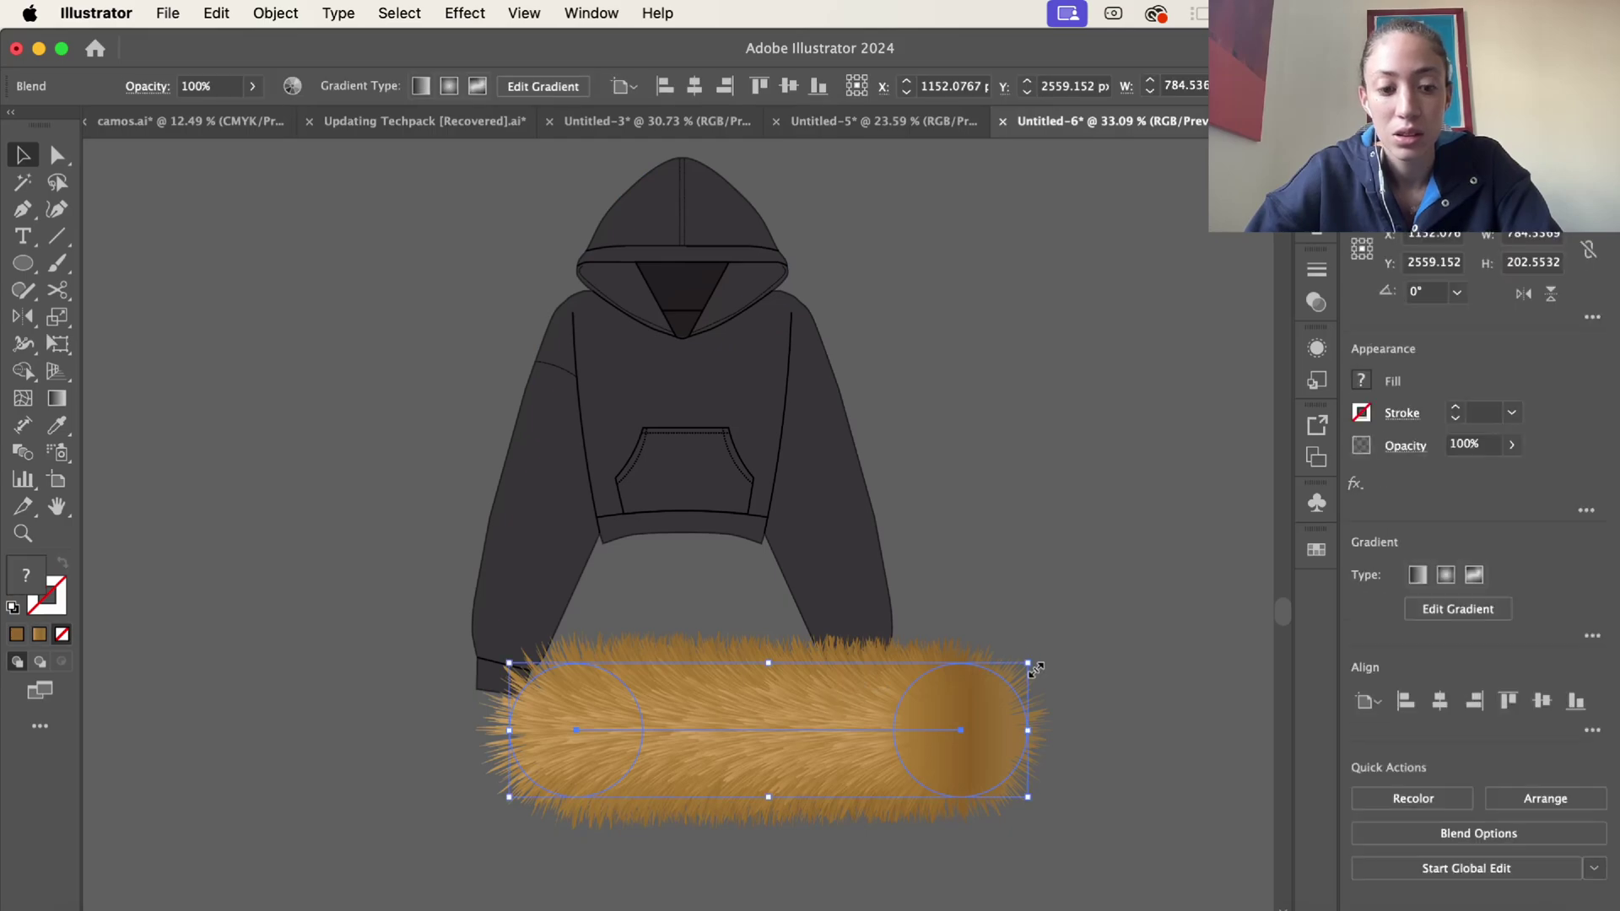
pyautogui.moveTo(1034, 669); pyautogui.dragTo(917, 749)
pyautogui.moveTo(593, 780); pyautogui.dragTo(686, 443)
pyautogui.scroll(3, 685, 443)
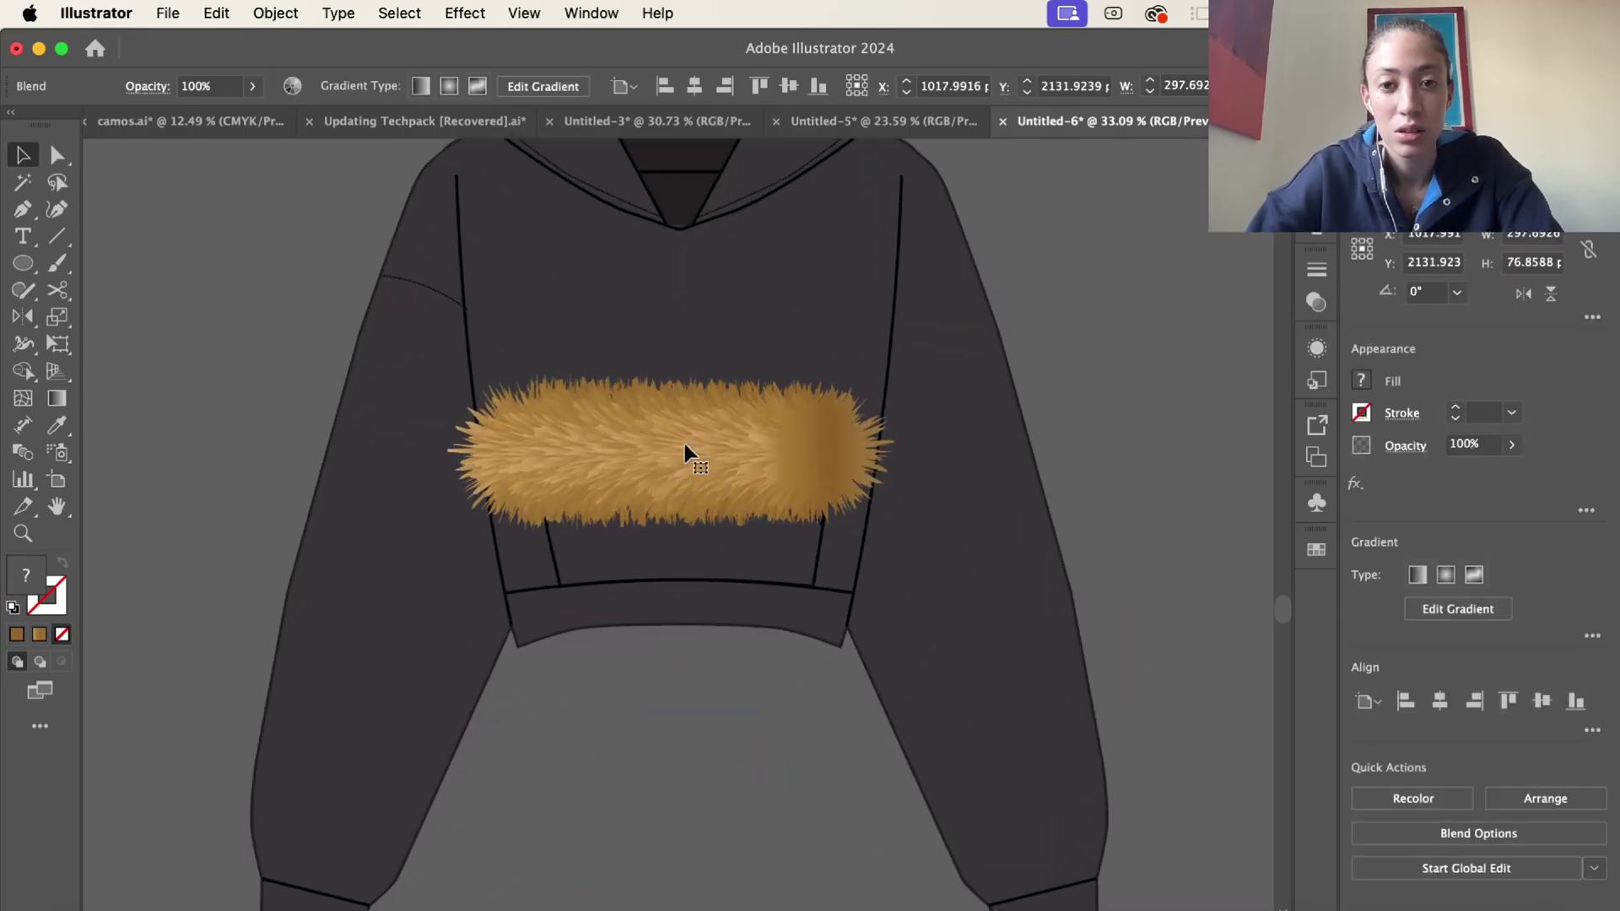
pyautogui.scroll(3, 832, 583)
# Step: Resize the strip's right end starburst in isolation, then move the strip up to the hood
pyautogui.doubleClick(832, 582)
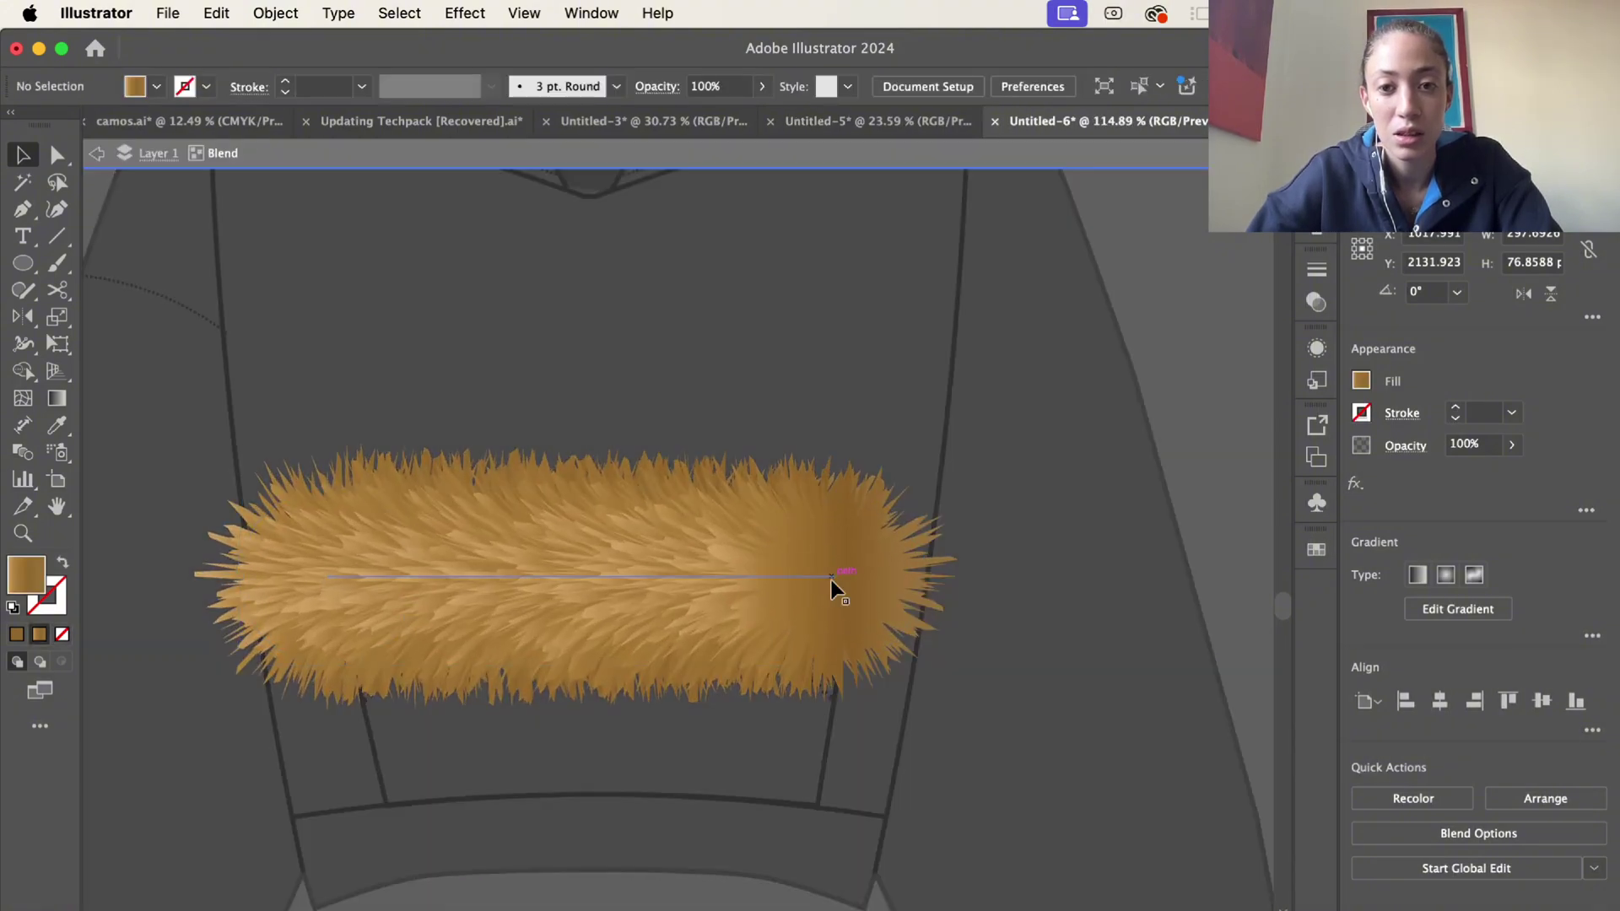
pyautogui.click(856, 565)
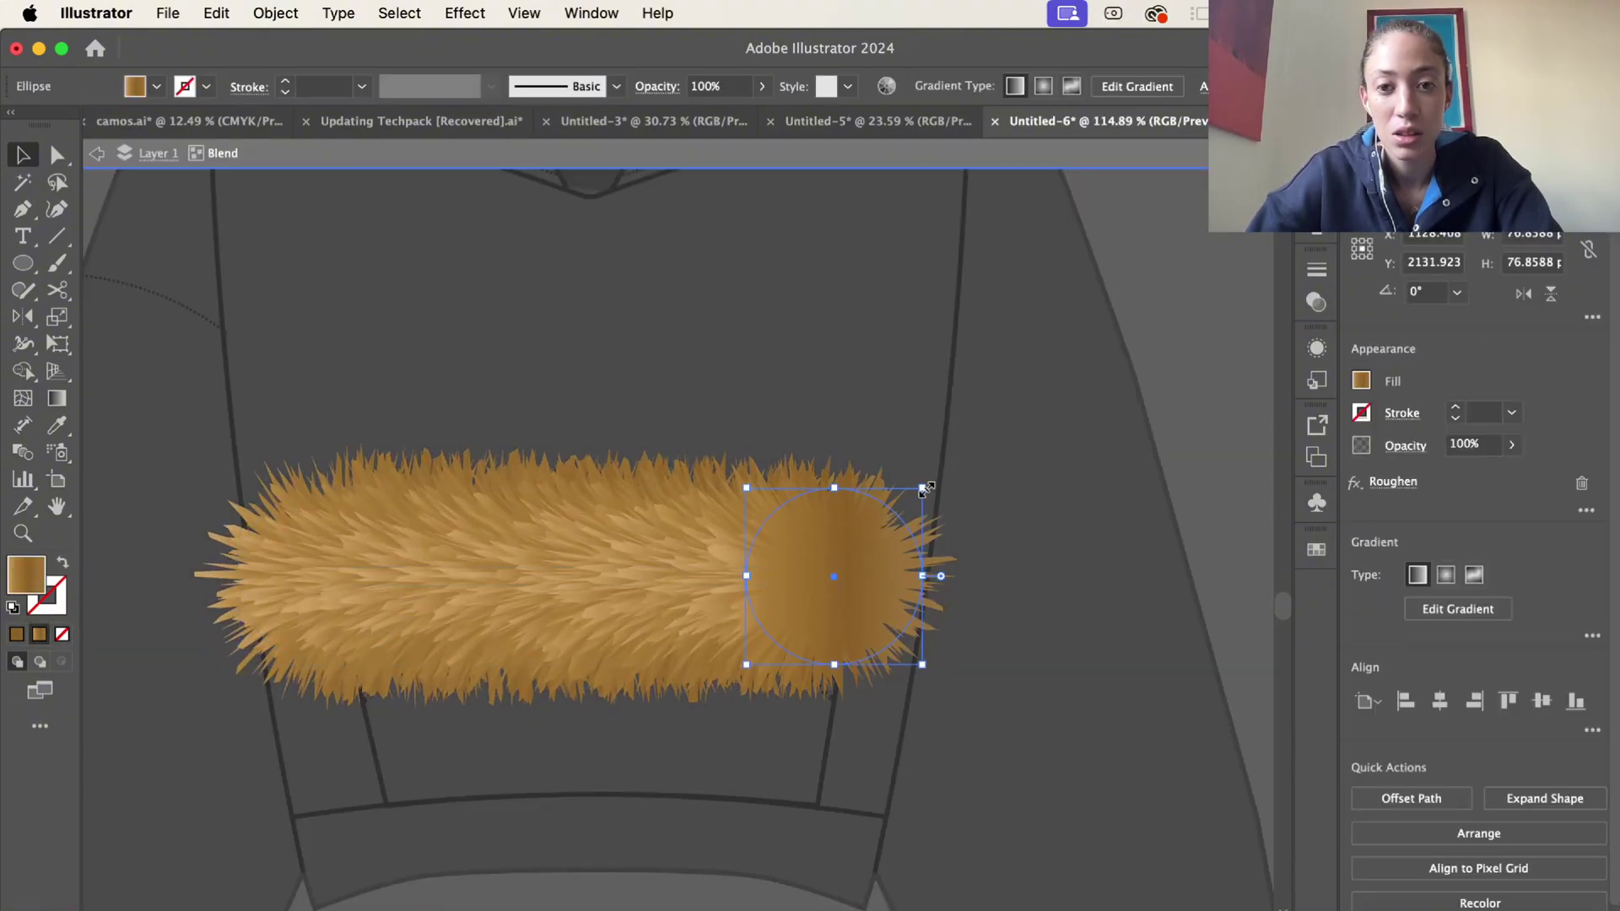
pyautogui.moveTo(924, 481); pyautogui.dragTo(930, 483)
pyautogui.press('Escape')
pyautogui.scroll(-3, 1095, 422)
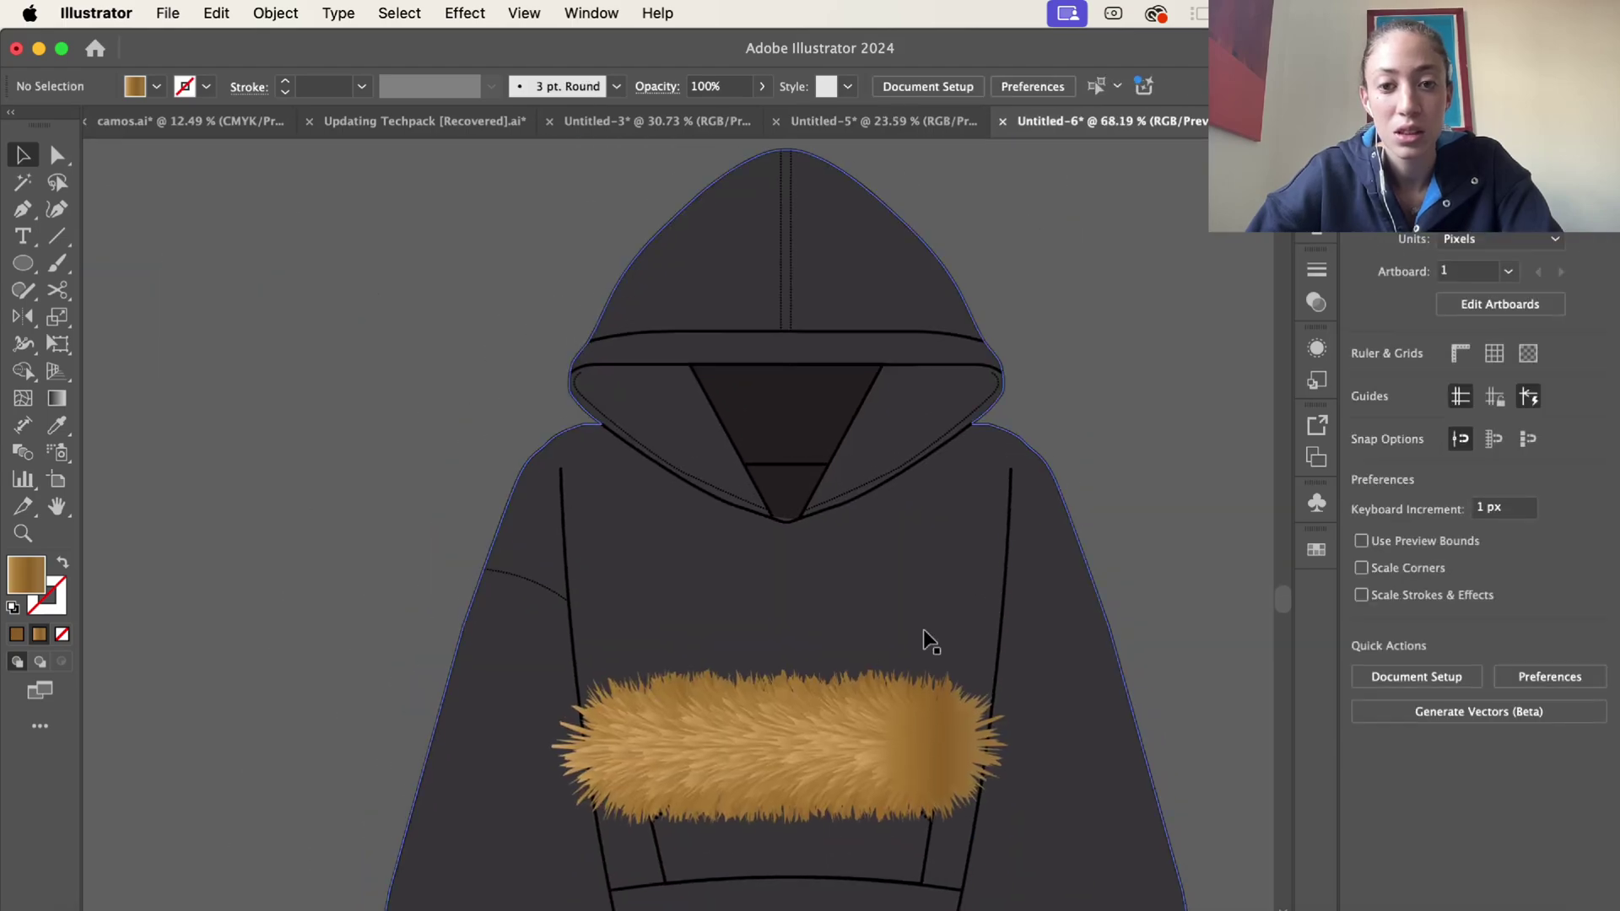
pyautogui.moveTo(899, 652); pyautogui.dragTo(970, 463)
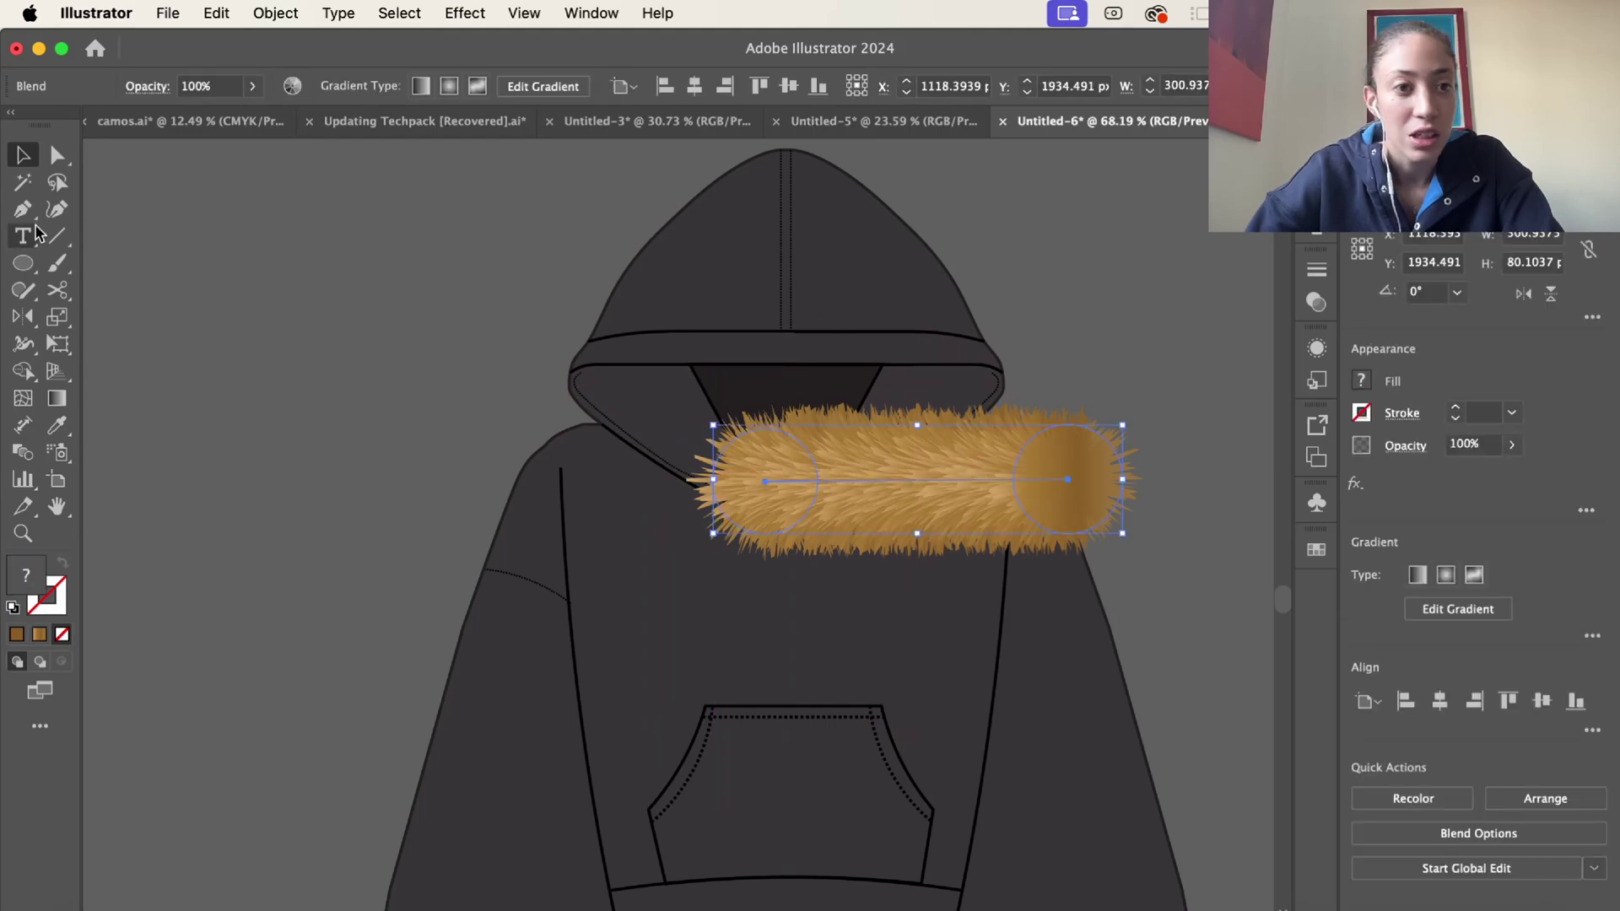
# Step: Slide the fur strip left under the hood's brim
pyautogui.click(59, 211)
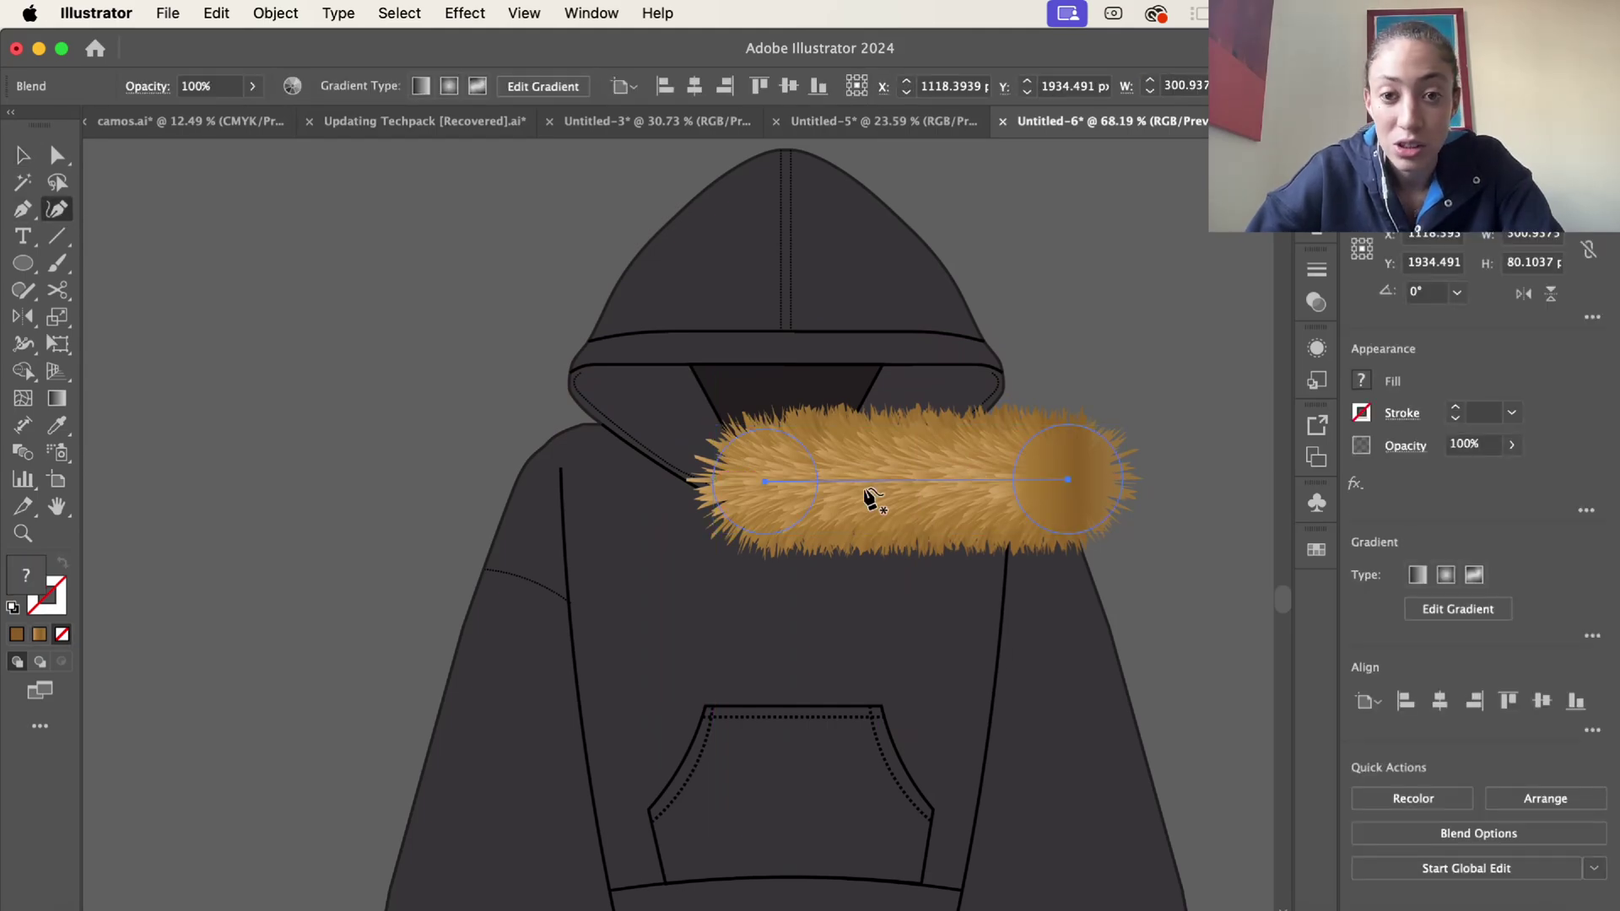
pyautogui.press('v')
pyautogui.moveTo(936, 487); pyautogui.dragTo(823, 473)
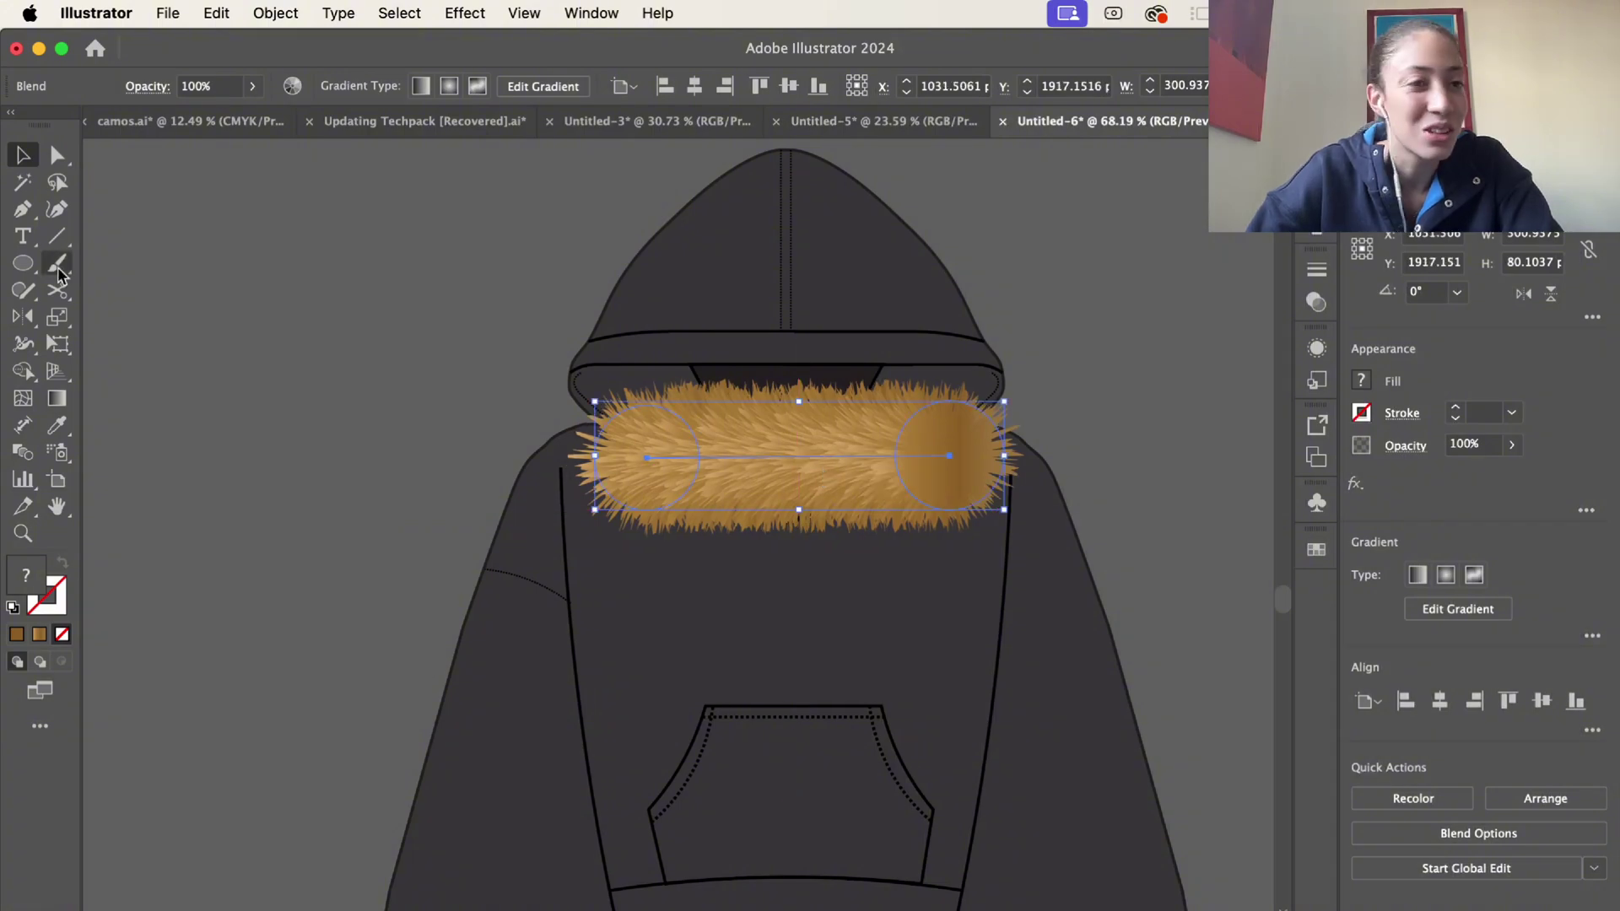
# Step: Curve the blend spine with the Curvature tool so the fur arches around the hood opening
pyautogui.click(56, 209)
pyautogui.click(810, 462)
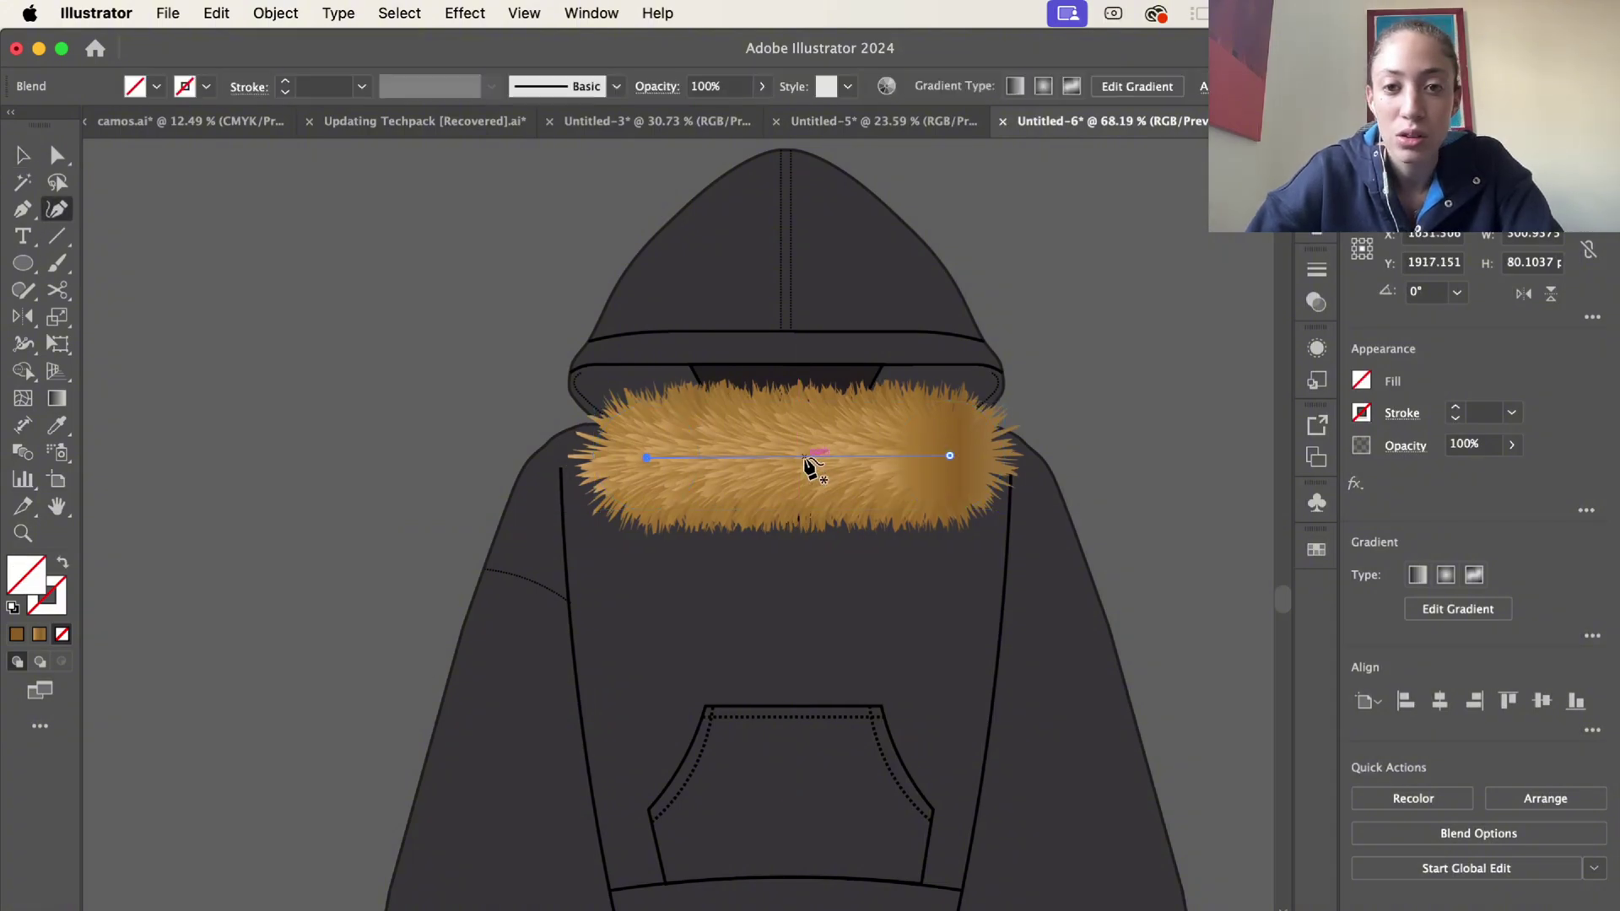
pyautogui.moveTo(810, 462); pyautogui.dragTo(802, 364)
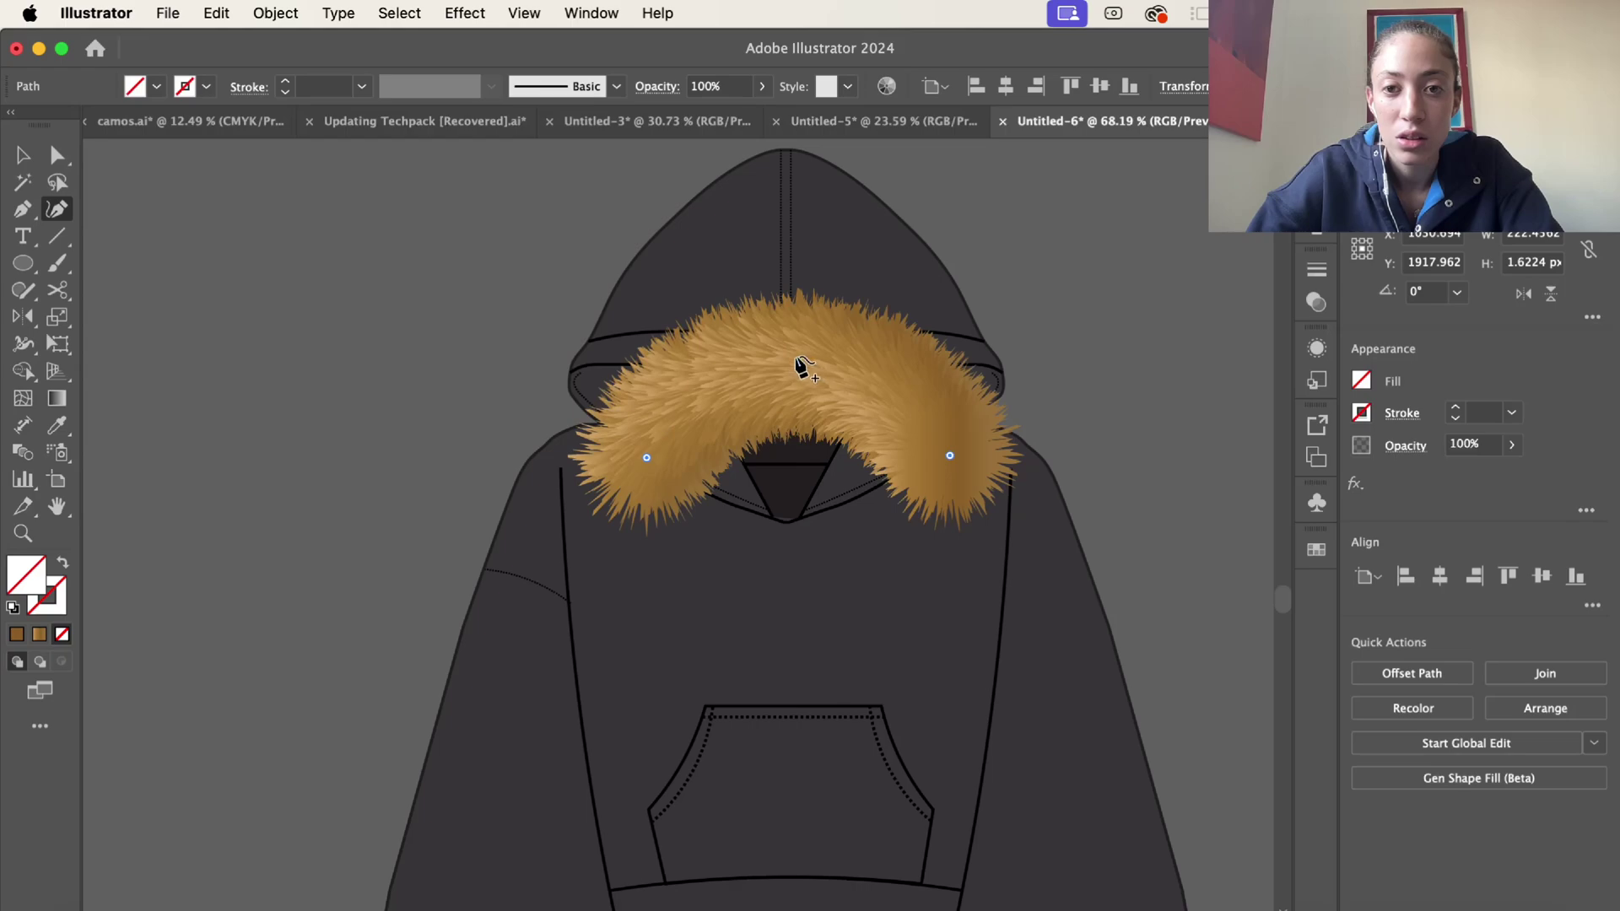
pyautogui.moveTo(951, 463); pyautogui.dragTo(833, 507)
pyautogui.moveTo(656, 464); pyautogui.dragTo(740, 506)
pyautogui.moveTo(764, 436); pyautogui.dragTo(618, 386)
pyautogui.moveTo(839, 419); pyautogui.dragTo(968, 388)
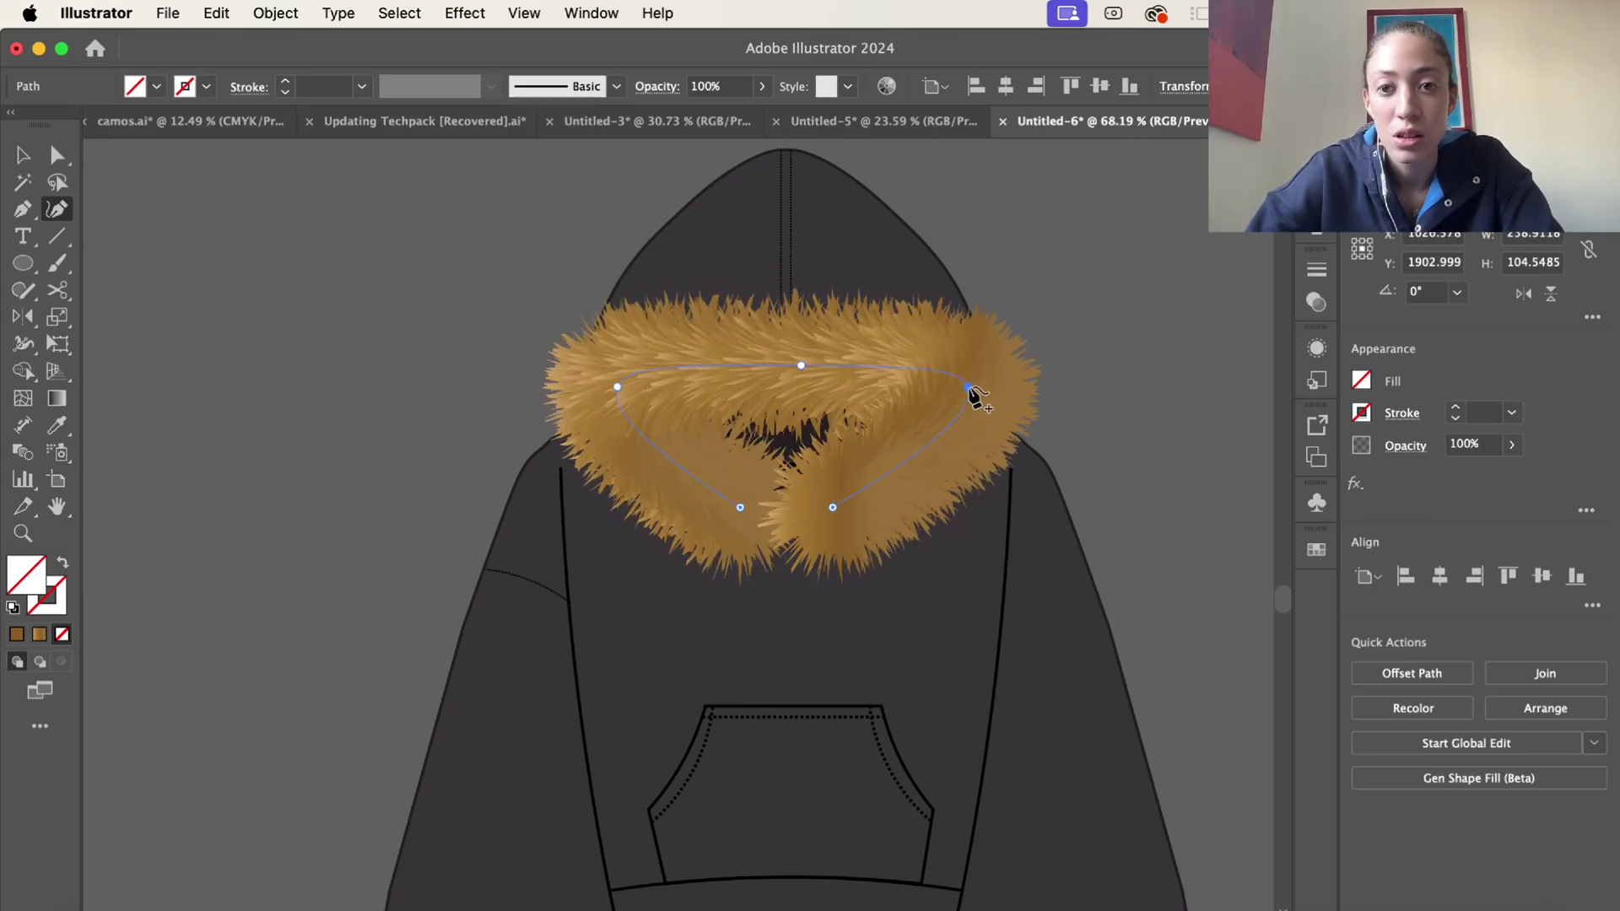
pyautogui.press('v')
pyautogui.scroll(-3, 665, 258)
pyautogui.click(664, 257)
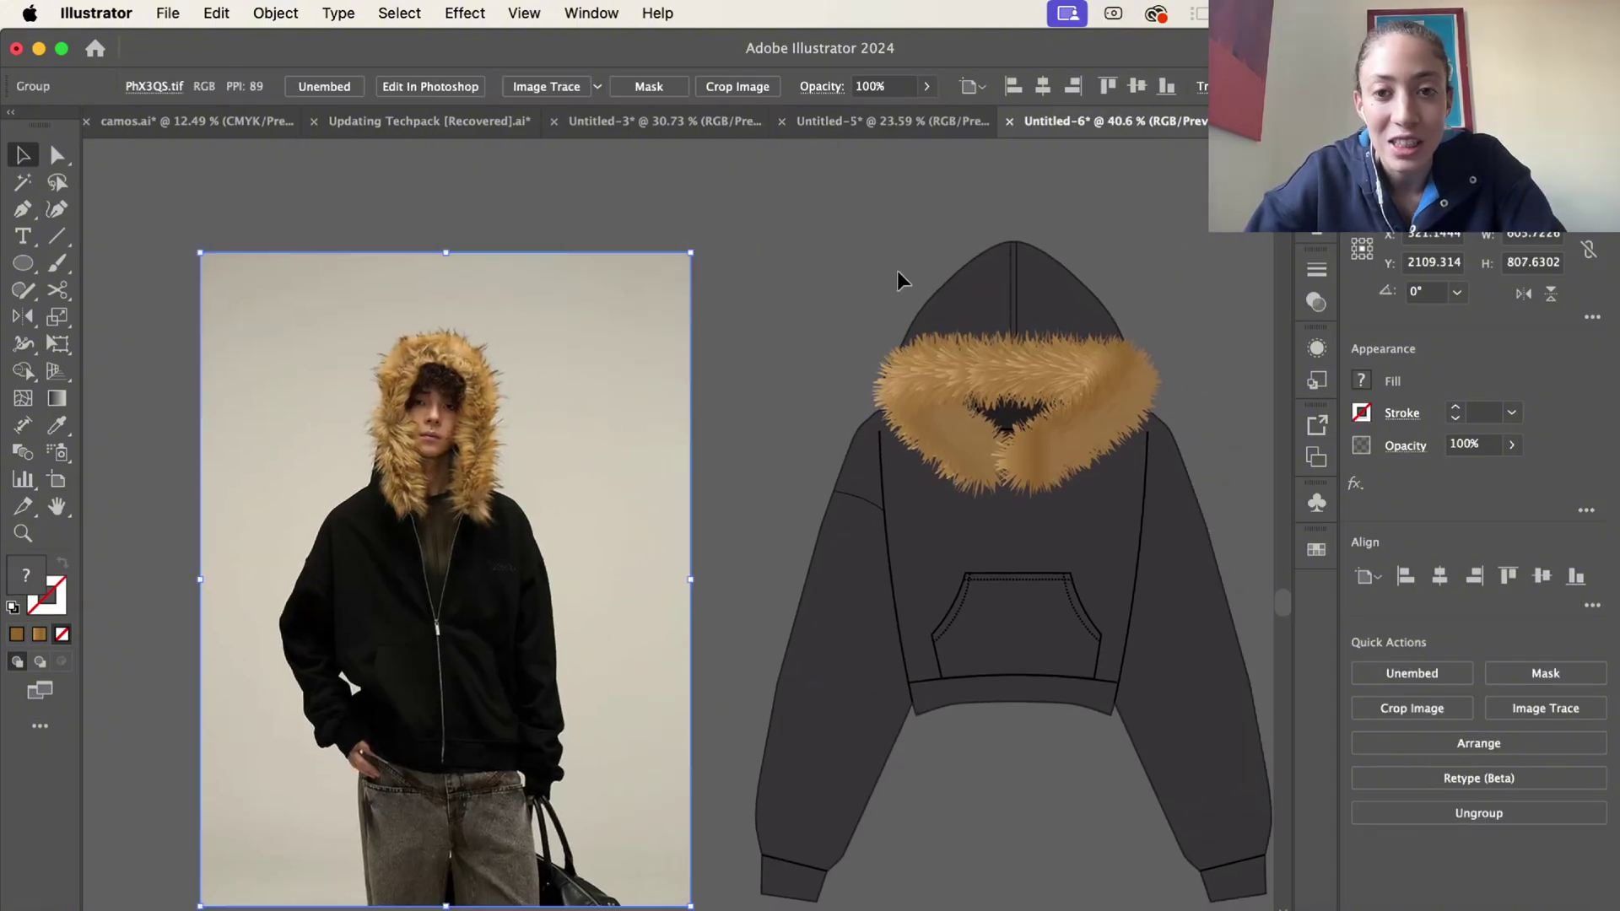